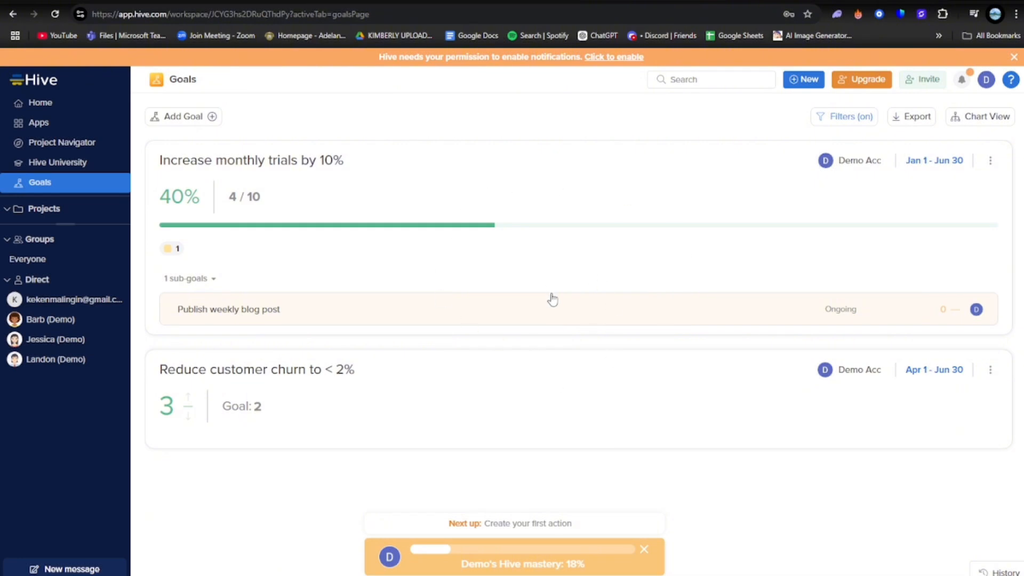
{"action": "left_click", "coordinate": [656, 560]}
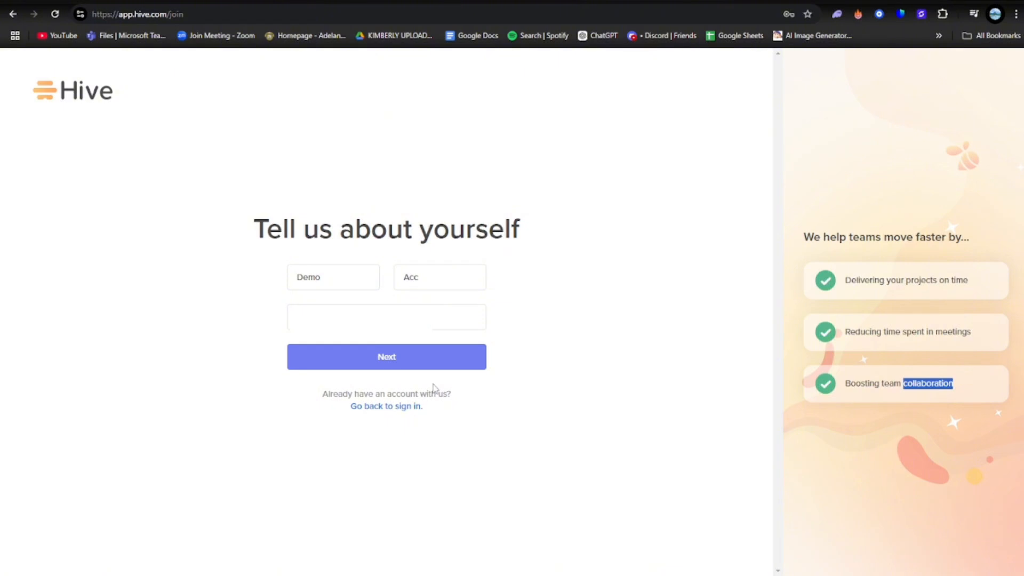
Fill in the sign-up steps with the workspace name Demo, team size 1-10 people and the aim Track My Team's Goals
{"action": "left_click", "coordinate": [378, 366]}
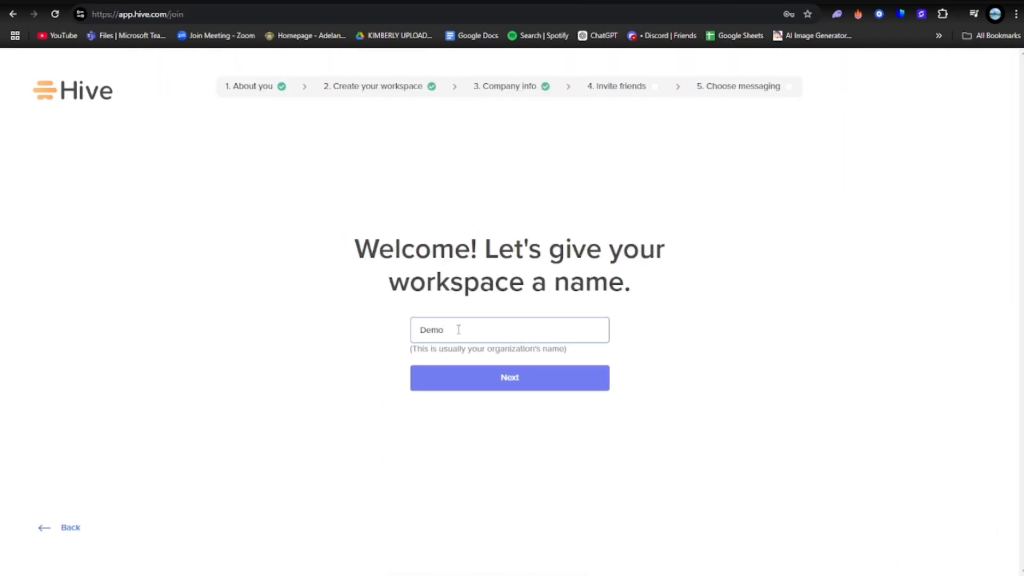
{"action": "left_click", "coordinate": [514, 369]}
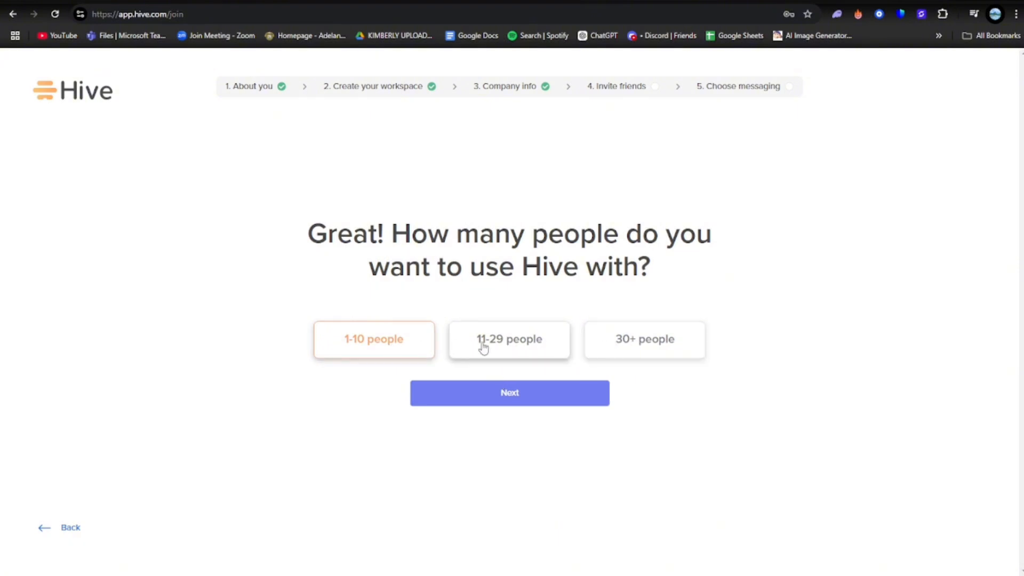
{"action": "left_click", "coordinate": [490, 395]}
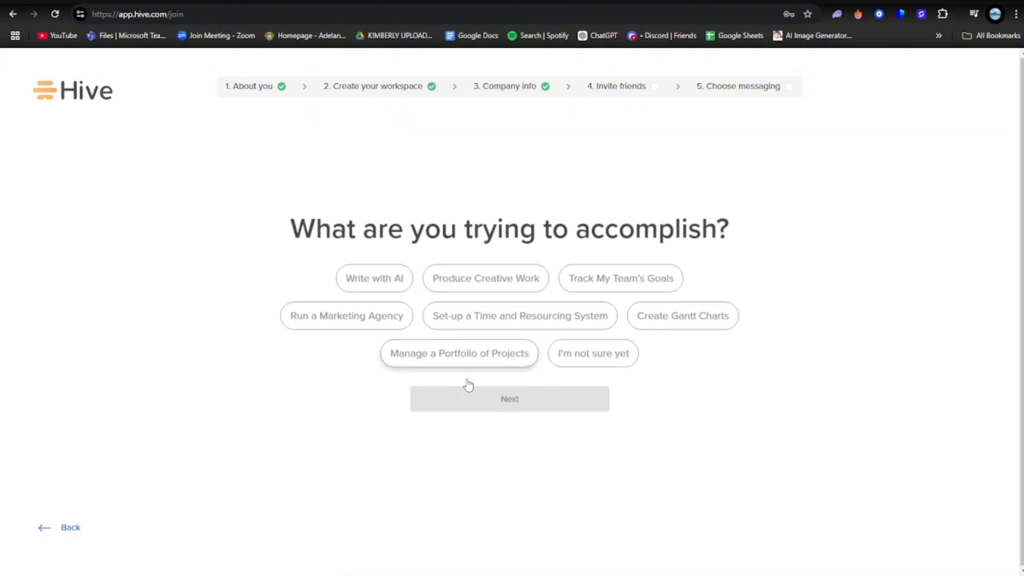
{"action": "left_click", "coordinate": [621, 278]}
{"action": "left_click", "coordinate": [515, 397]}
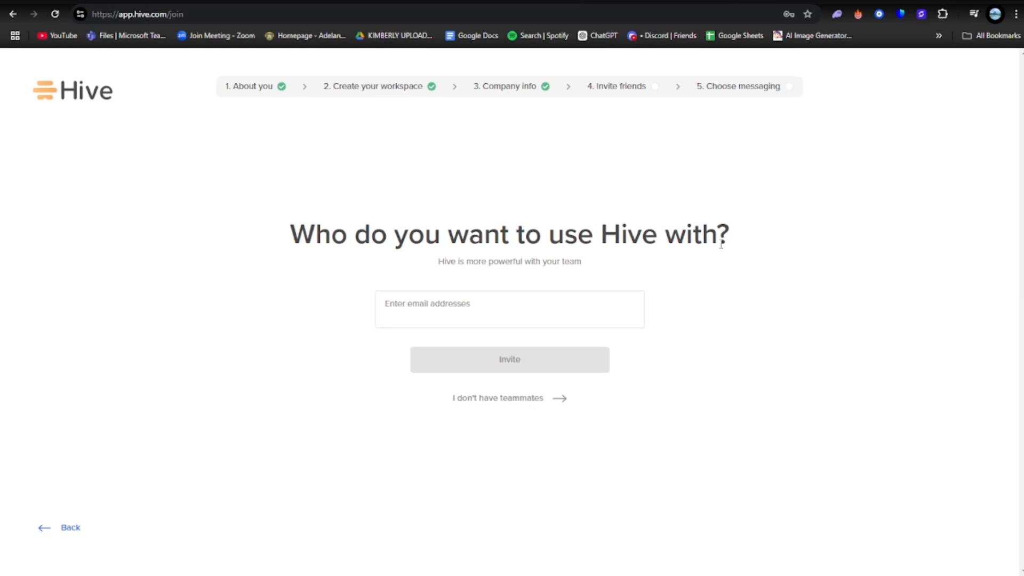
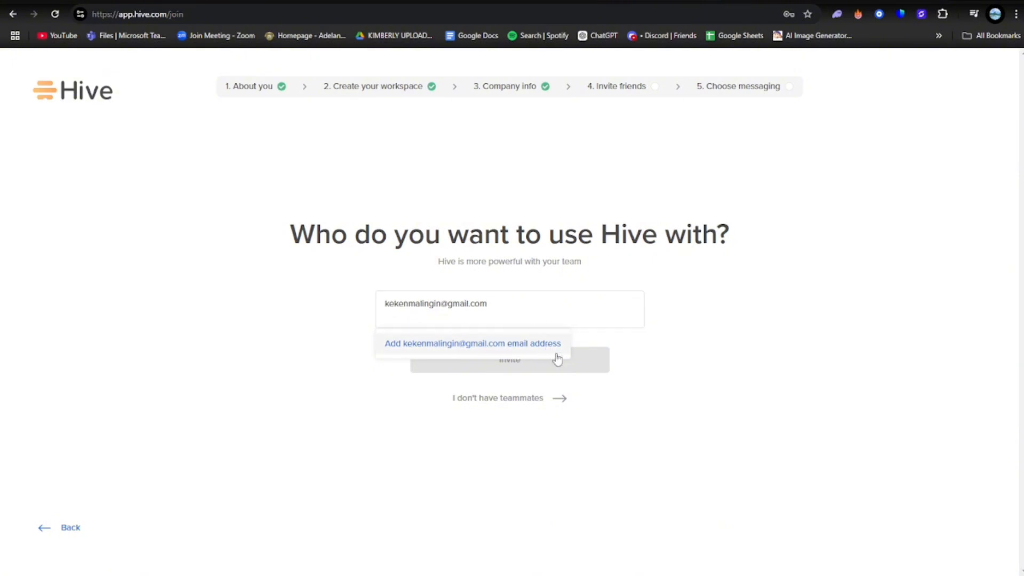
Invite a teammate to the workspace by adding their e-mail address
{"action": "left_click", "coordinate": [556, 354]}
{"action": "left_click", "coordinate": [509, 365]}
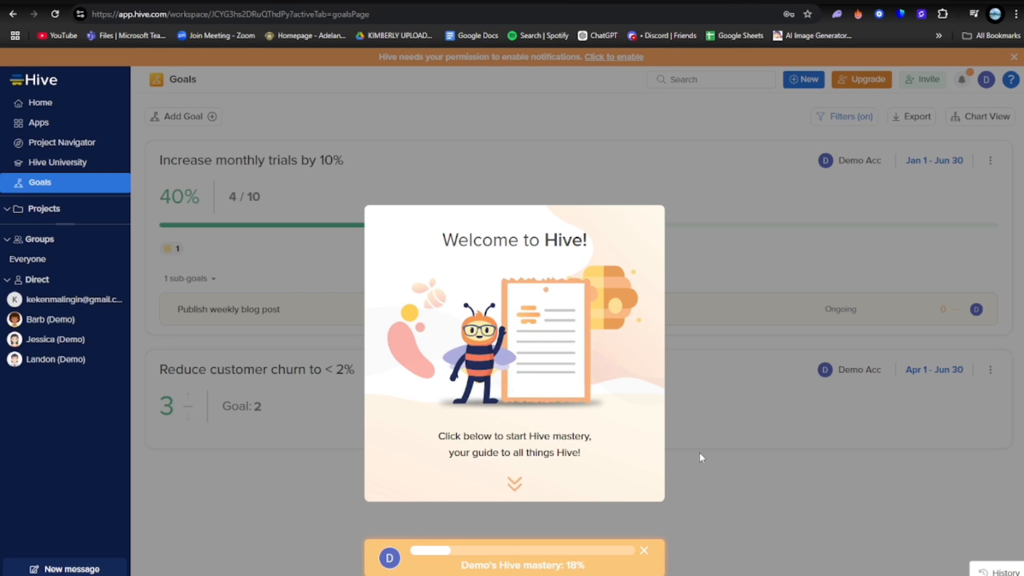
Dismiss the Welcome to Hive introduction while keeping Hive Mastery in the workspace
{"action": "left_click", "coordinate": [644, 550]}
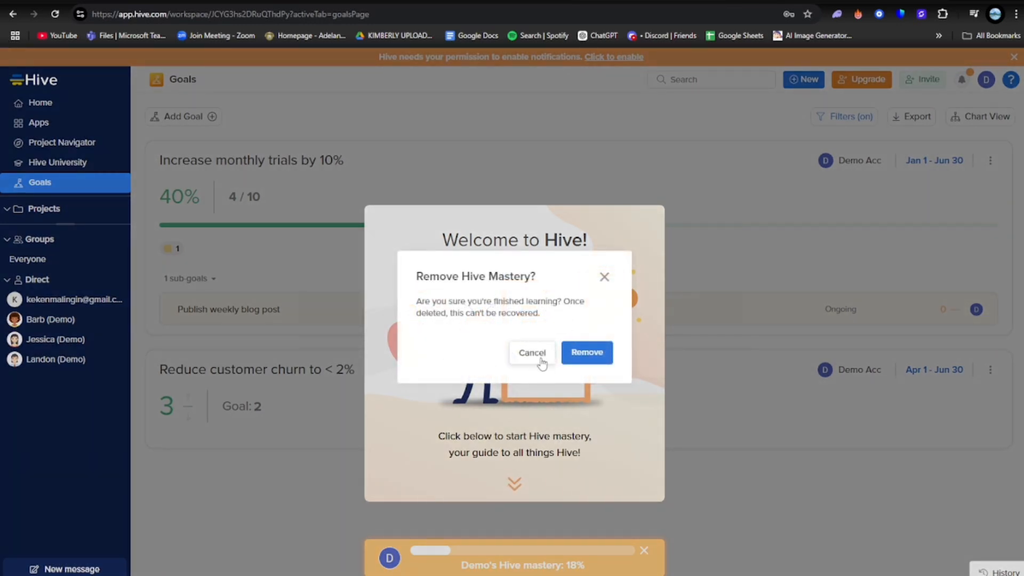
{"action": "left_click", "coordinate": [604, 276]}
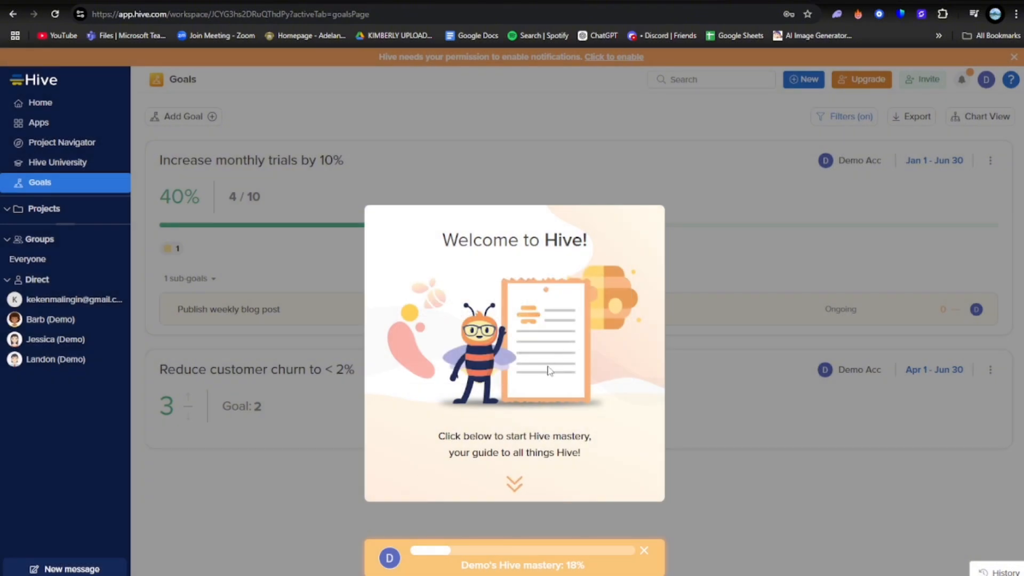
{"action": "left_click", "coordinate": [512, 465]}
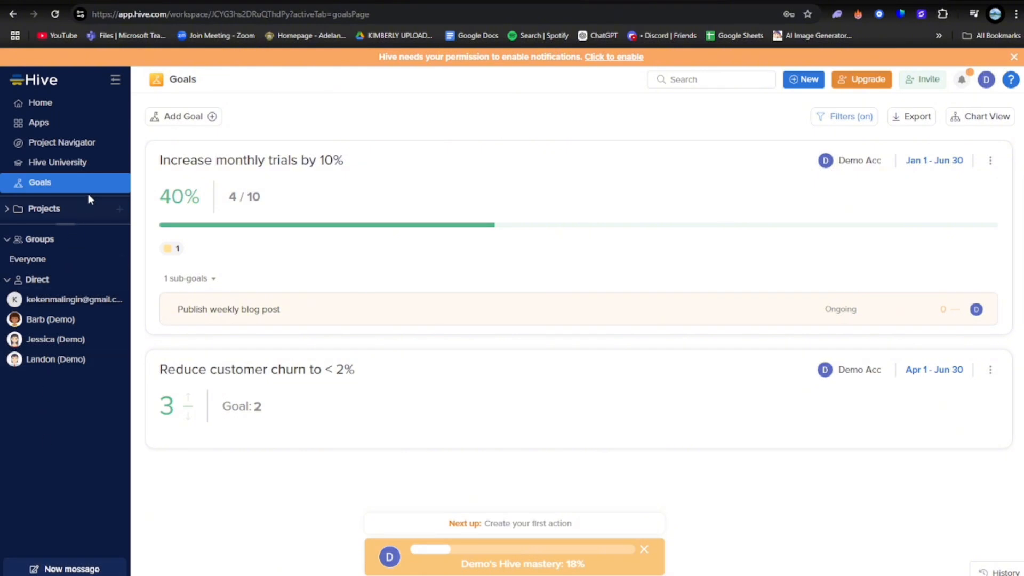
Look through the Home, Apps and Project Navigator pages, and view the starting options for a new project
{"action": "left_click", "coordinate": [39, 105]}
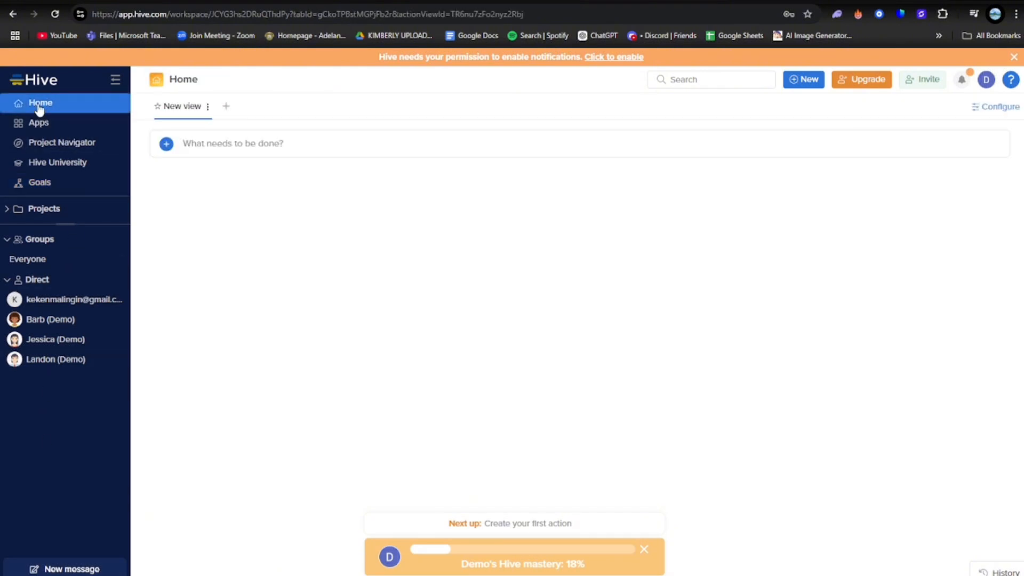
{"action": "left_click", "coordinate": [37, 122]}
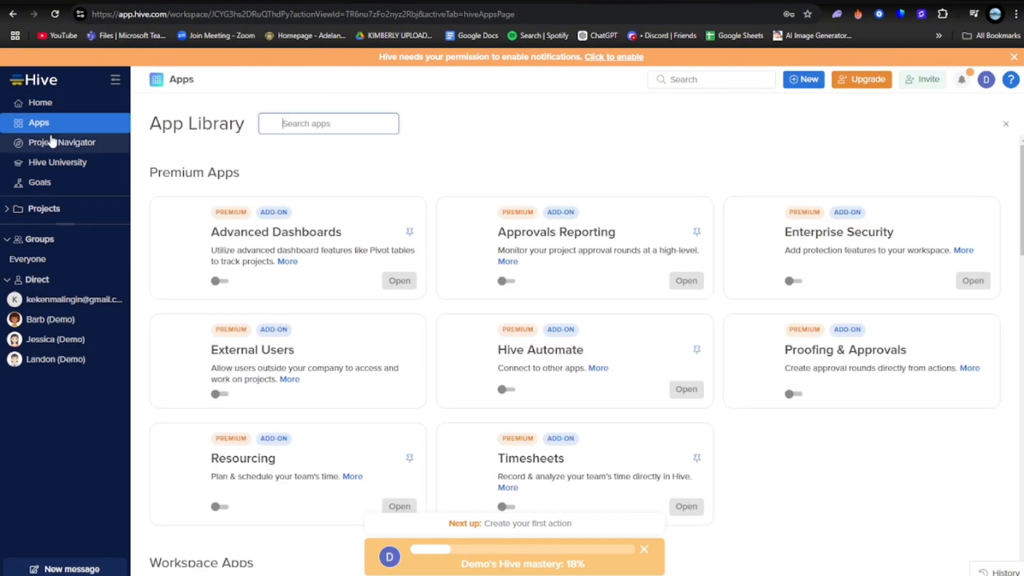
{"action": "left_click", "coordinate": [52, 142]}
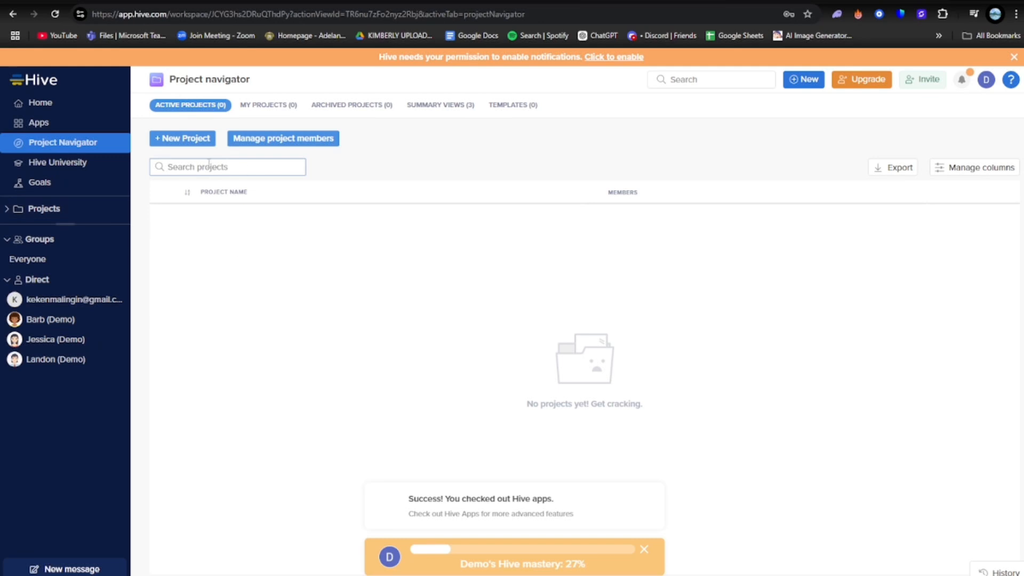
{"action": "left_click", "coordinate": [179, 141]}
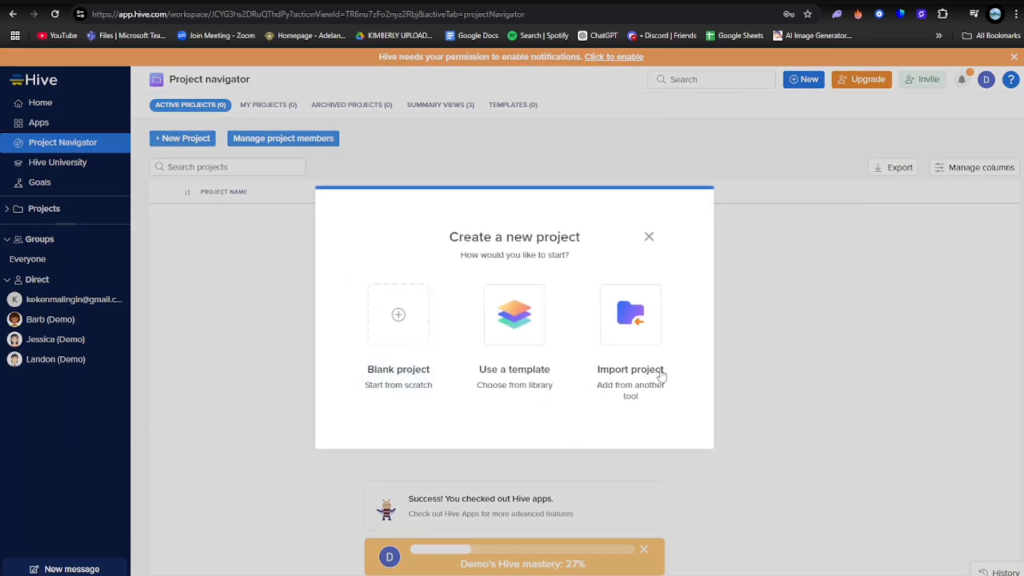
{"action": "left_click", "coordinate": [272, 320]}
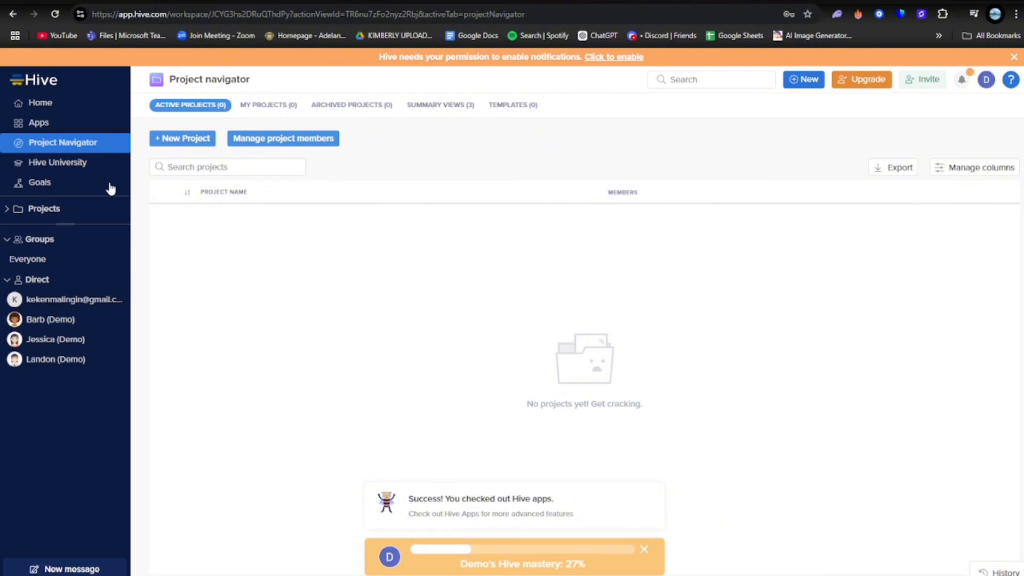
View the Home page with the sidebar collapsed and expanded again, and return to Project Navigator
{"action": "left_click", "coordinate": [76, 103]}
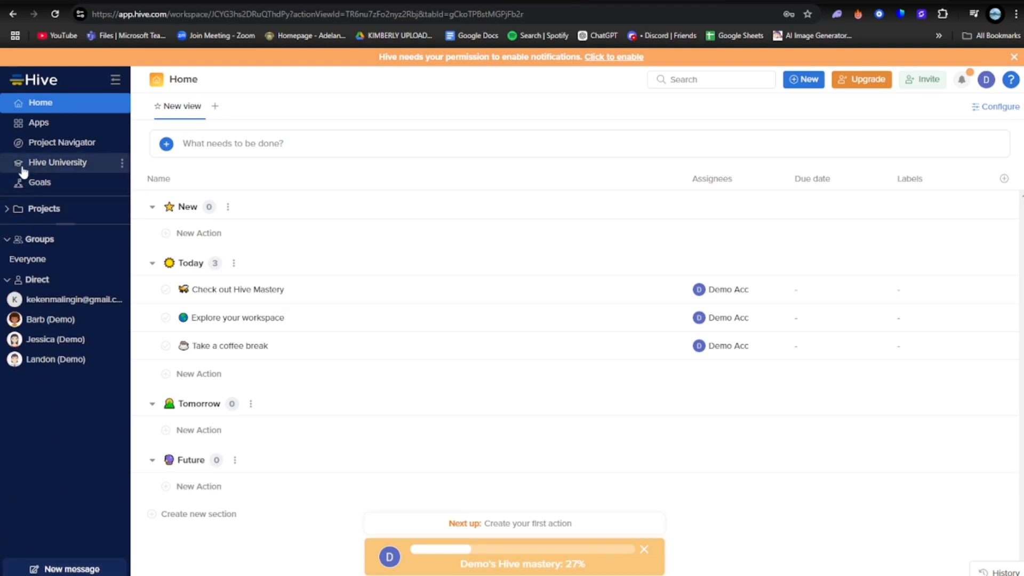
{"action": "left_click", "coordinate": [115, 79]}
{"action": "left_click", "coordinate": [23, 79]}
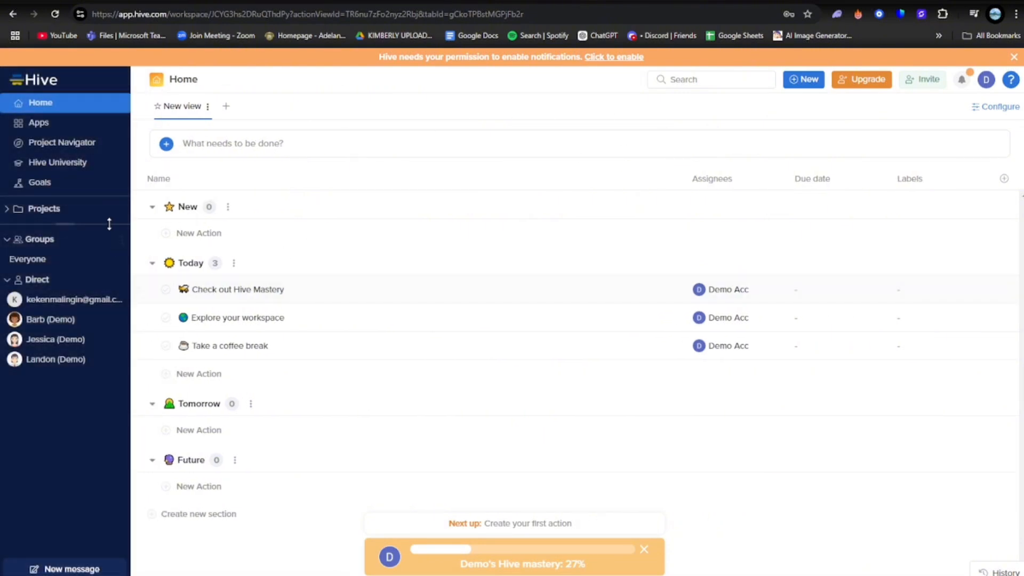
{"action": "left_click", "coordinate": [59, 144]}
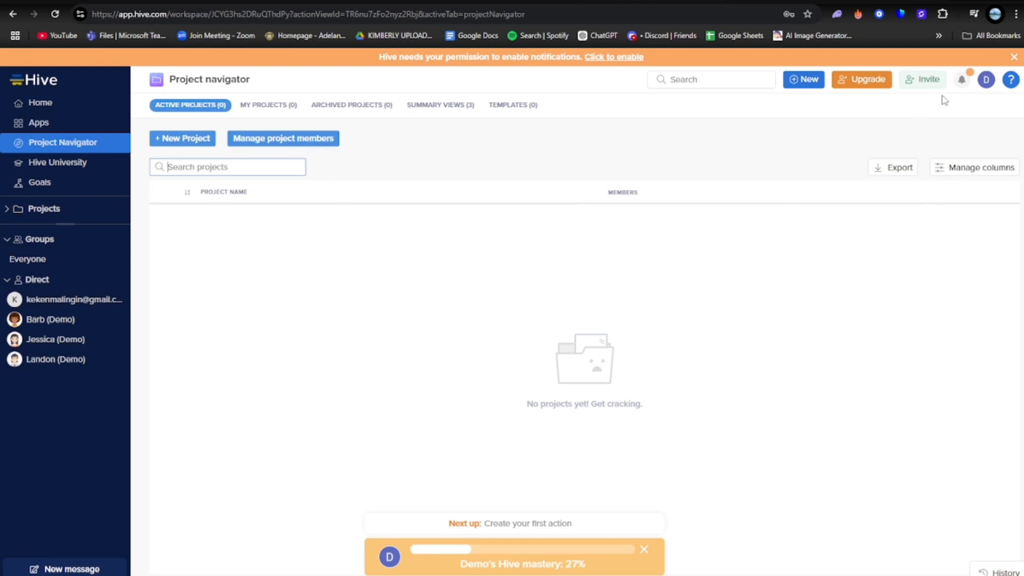
Review the notifications, including the archived, personal and pinned ones
{"action": "left_click", "coordinate": [962, 80]}
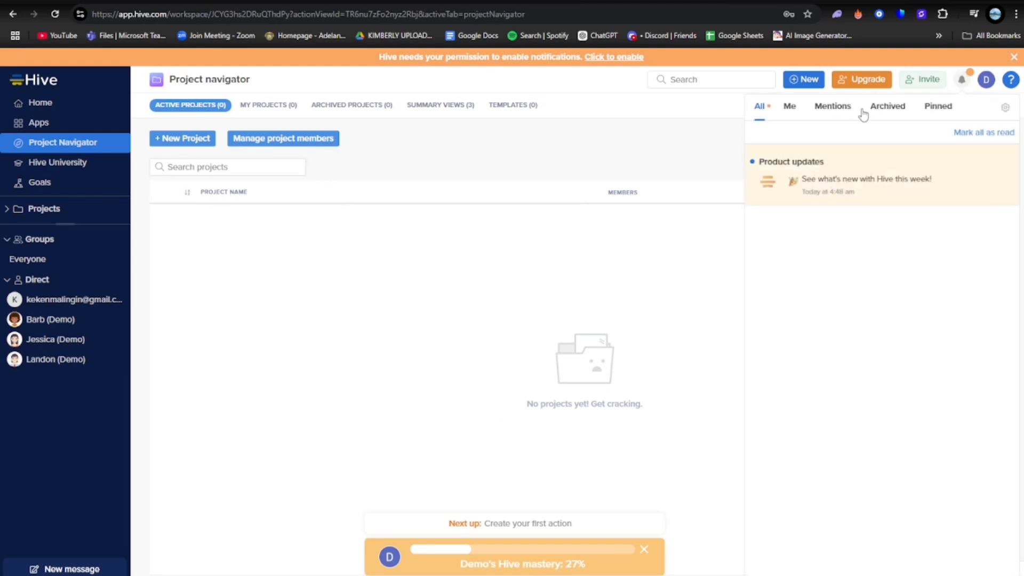
{"action": "left_click", "coordinate": [888, 109]}
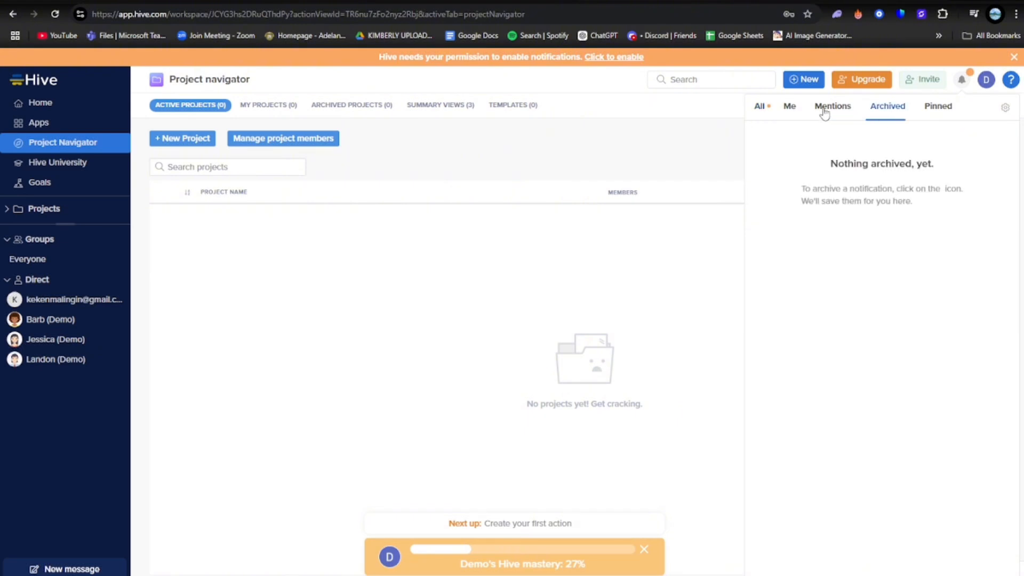
{"action": "left_click", "coordinate": [791, 107]}
{"action": "left_click", "coordinate": [935, 109]}
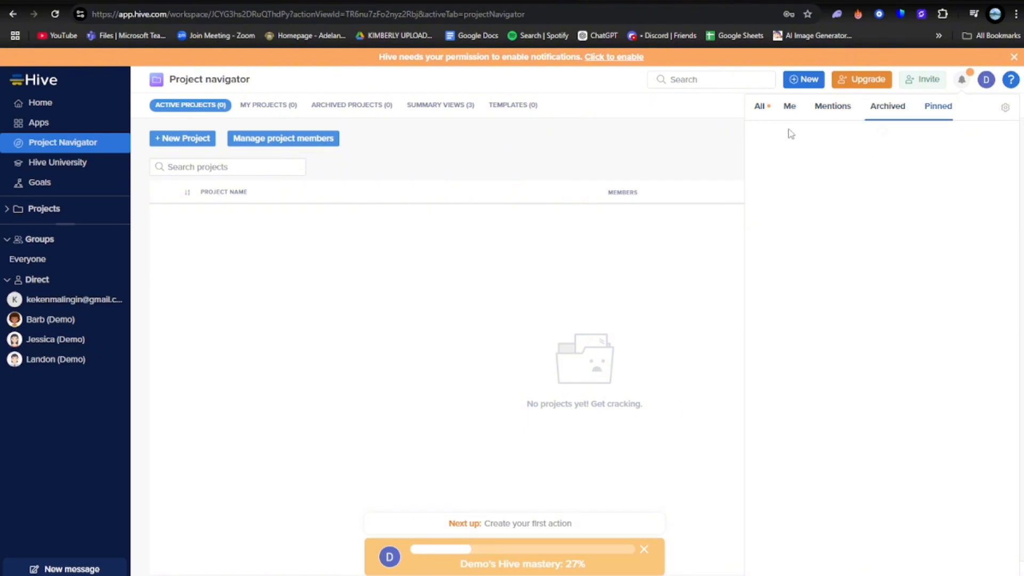
{"action": "left_click", "coordinate": [962, 79]}
Switch the workspace to dark mode from the account options
{"action": "left_click", "coordinate": [987, 80]}
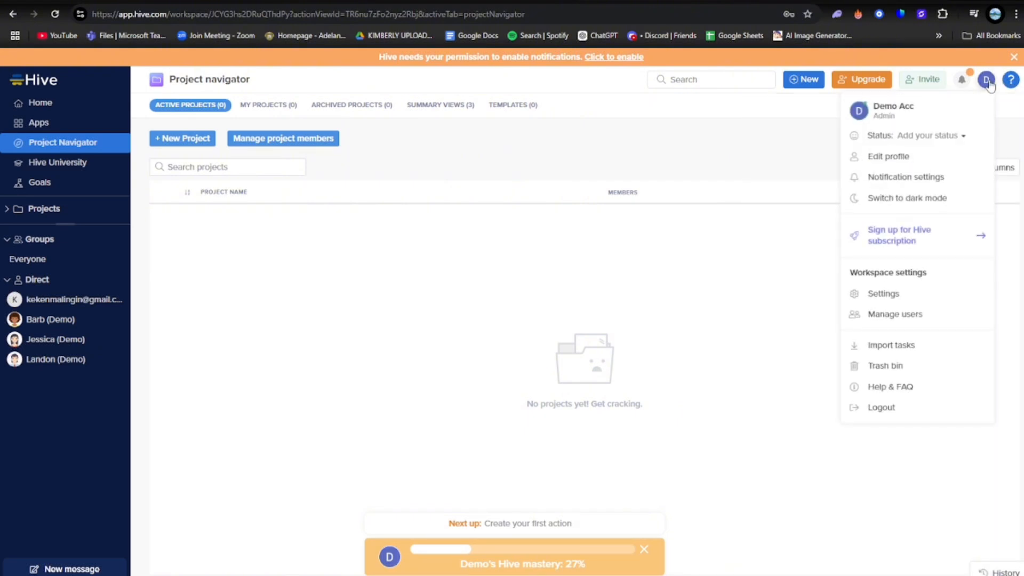
{"action": "left_click", "coordinate": [907, 199]}
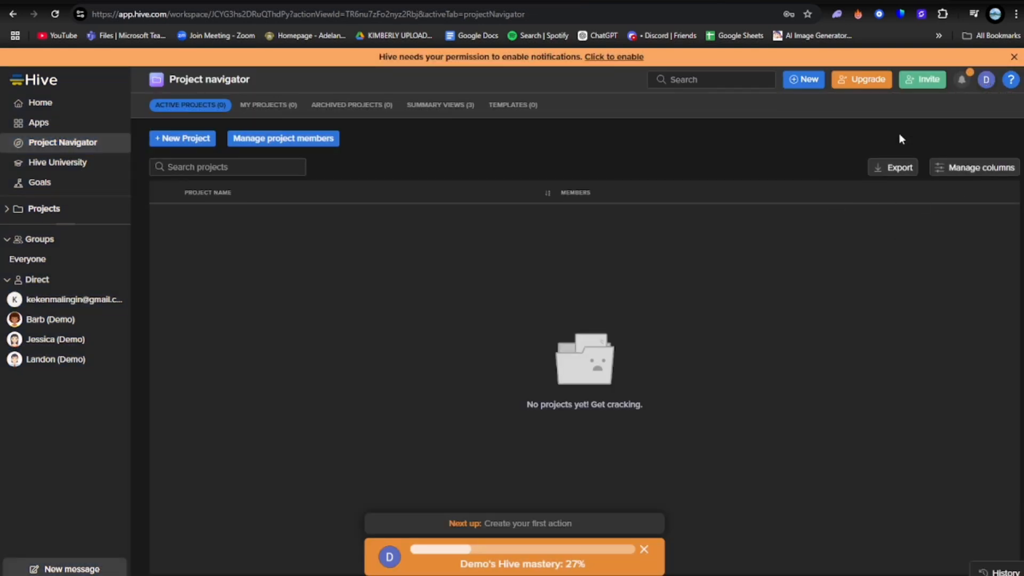
Create a blank project named "MArketing Campaign", shared with everyone in the workspace and using the Team View layout
{"action": "mouse_move", "coordinate": [641, 545]}
{"action": "left_click", "coordinate": [168, 141]}
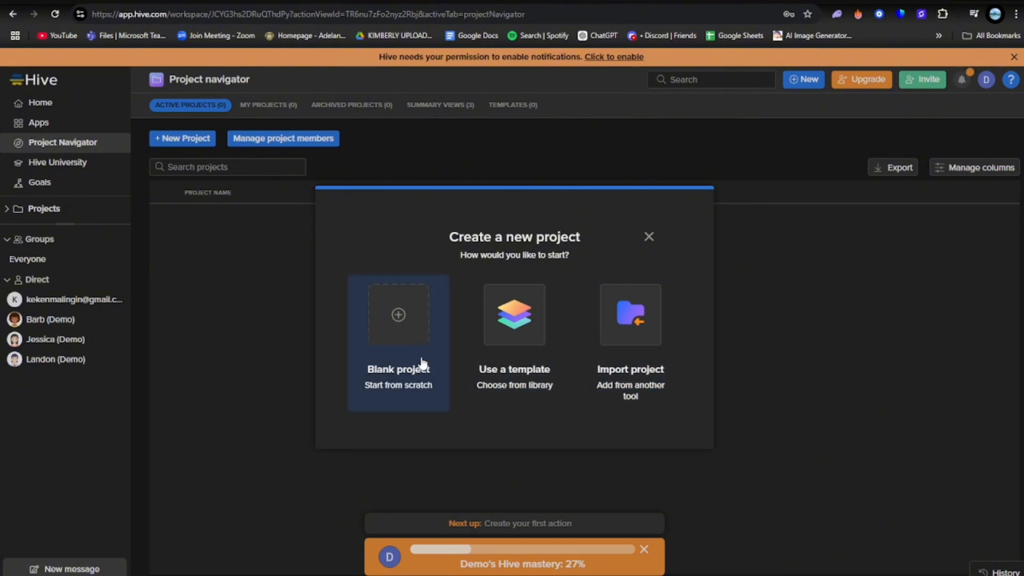
{"action": "left_click", "coordinate": [399, 315]}
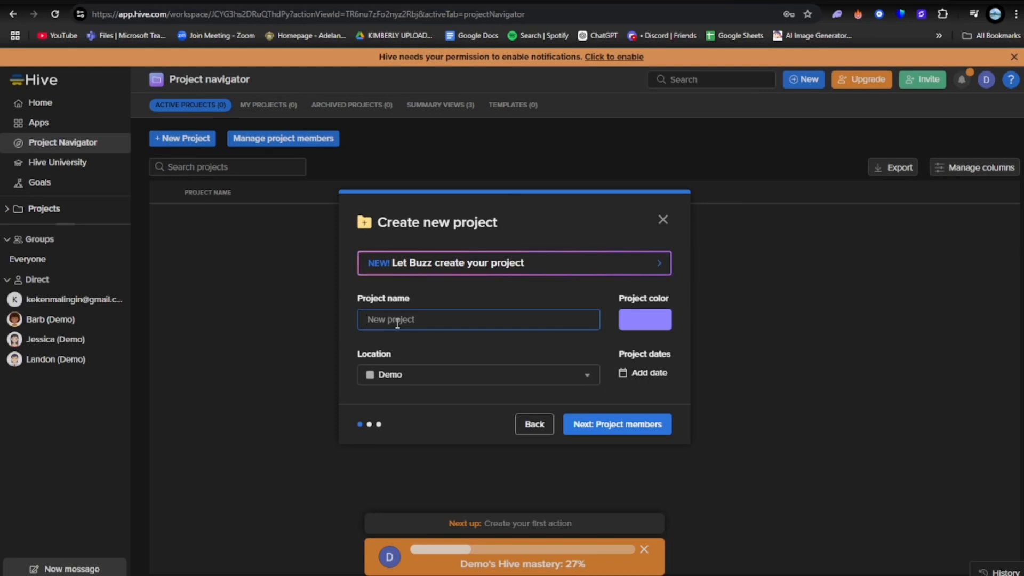
{"action": "type", "text": "MArketing Ca"}
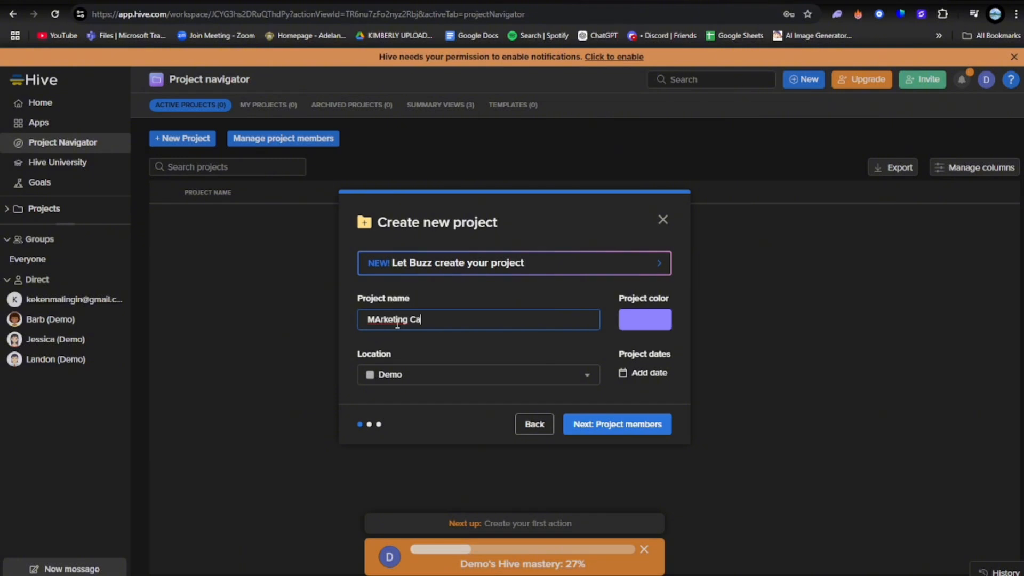
{"action": "type", "text": "mpaign"}
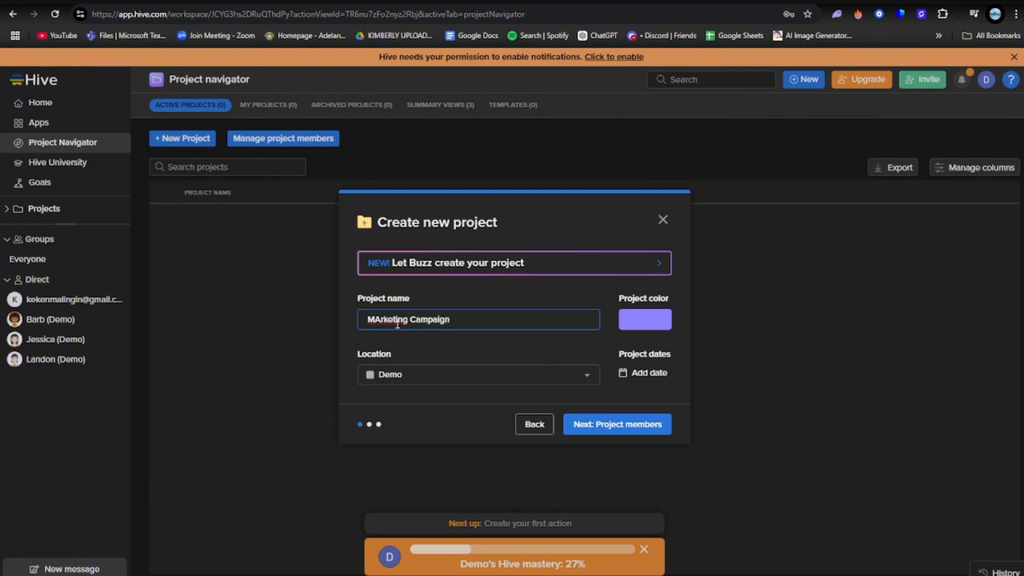
{"action": "key", "text": "Return"}
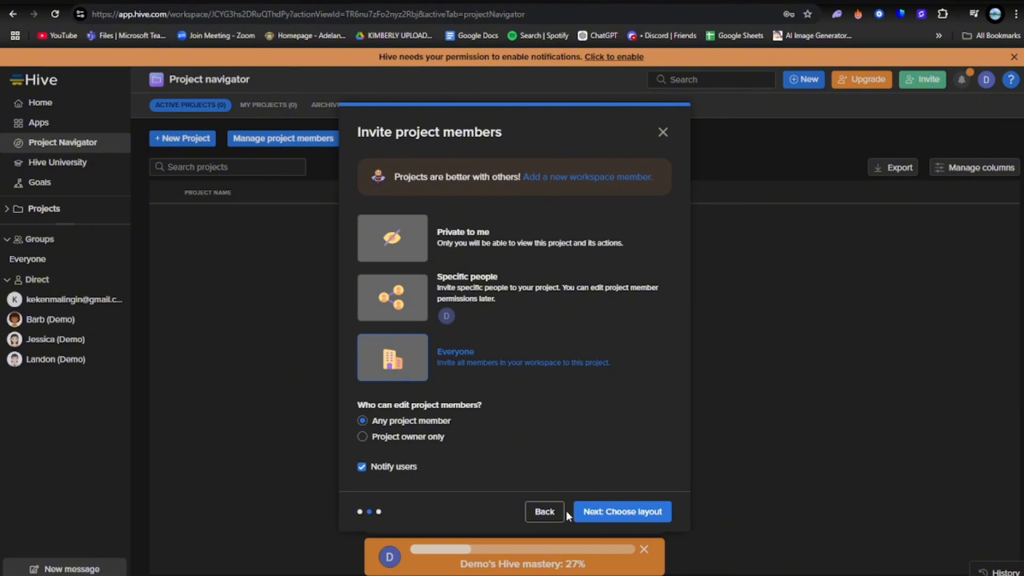
{"action": "left_click", "coordinate": [623, 513]}
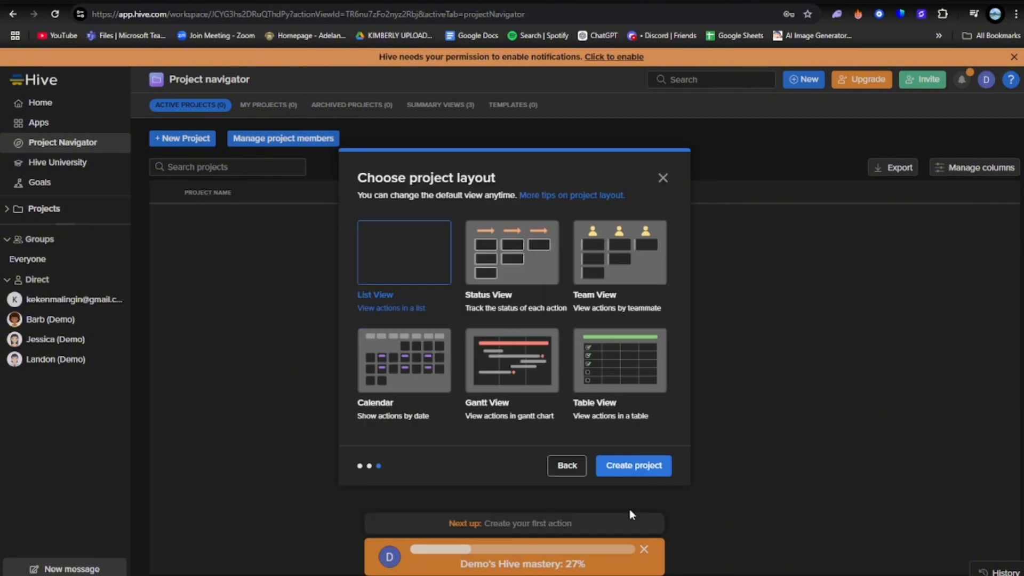
{"action": "left_click", "coordinate": [633, 465]}
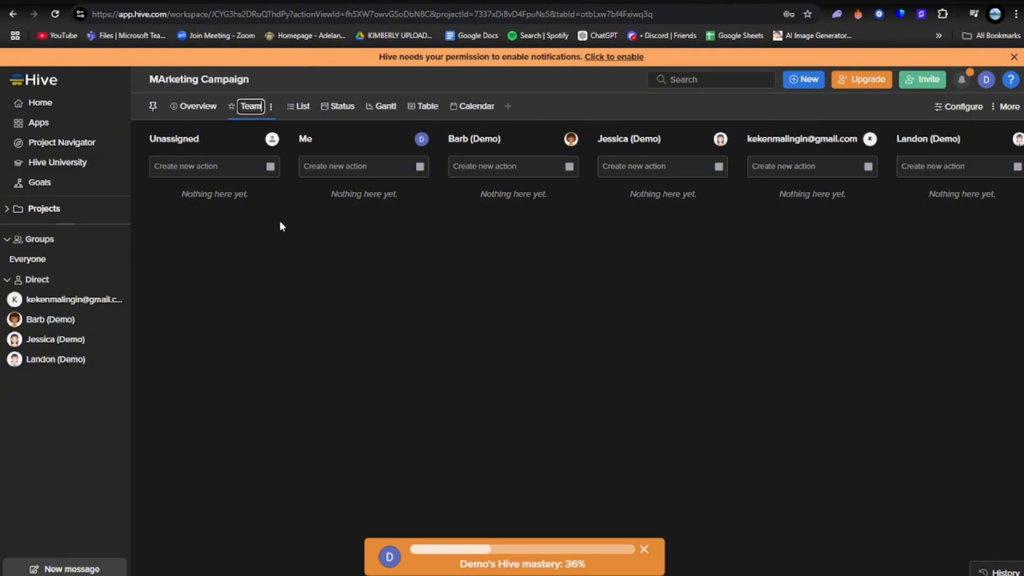
Look through the new project's Calendar, Overview and List views
{"action": "left_click", "coordinate": [454, 109]}
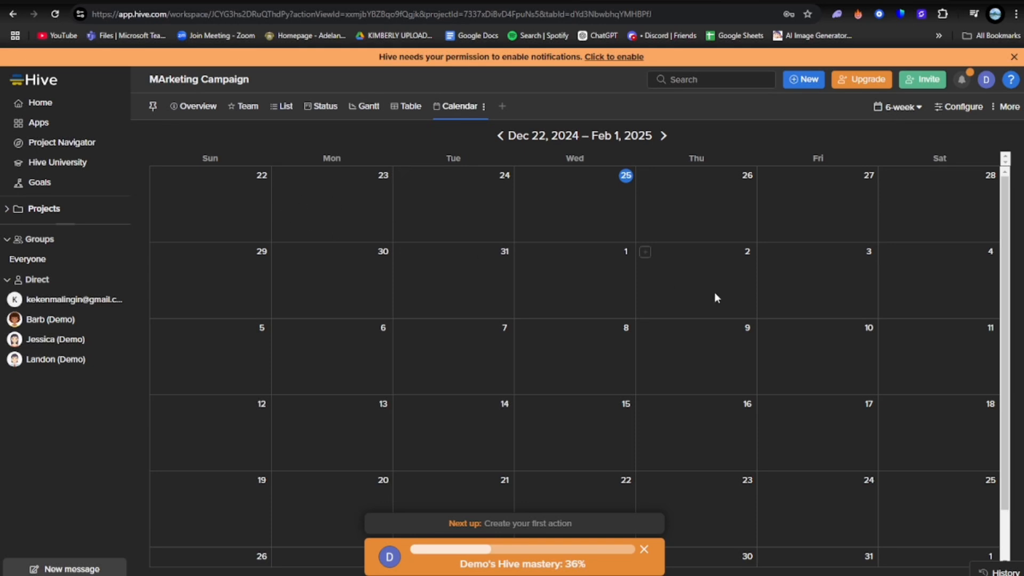
{"action": "scroll", "coordinate": [795, 320], "scroll_direction": "down", "scroll_amount": 1}
{"action": "scroll", "coordinate": [794, 320], "scroll_direction": "up", "scroll_amount": 1}
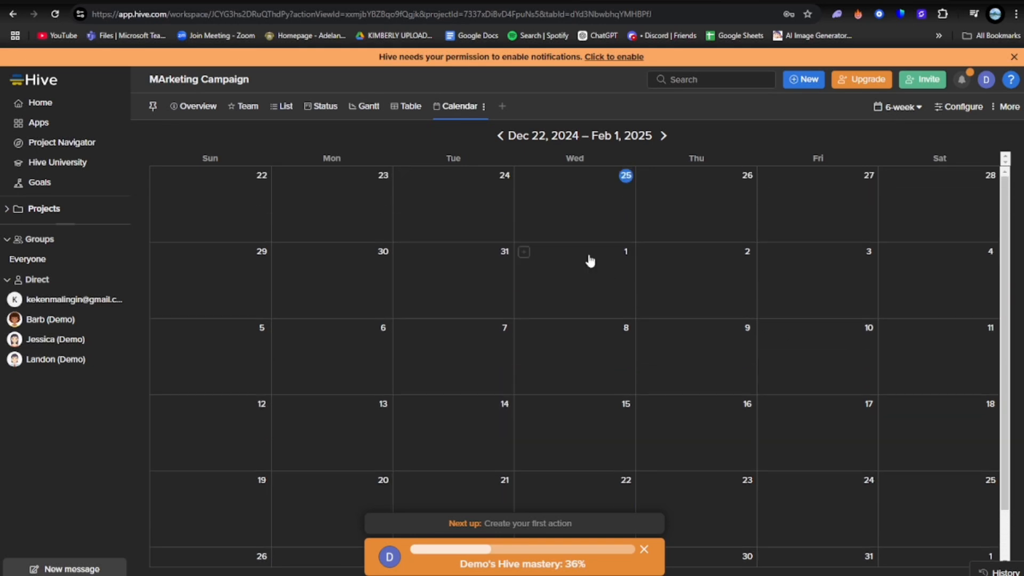
{"action": "left_click", "coordinate": [197, 109]}
{"action": "scroll", "coordinate": [510, 282], "scroll_direction": "down", "scroll_amount": 10}
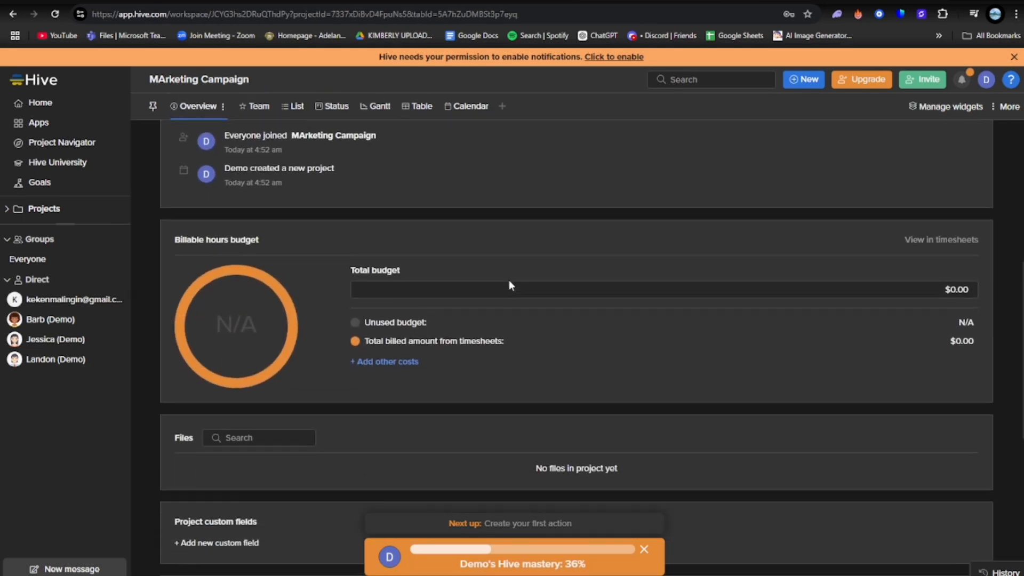
{"action": "scroll", "coordinate": [500, 273], "scroll_direction": "up", "scroll_amount": 10}
{"action": "left_click", "coordinate": [284, 106]}
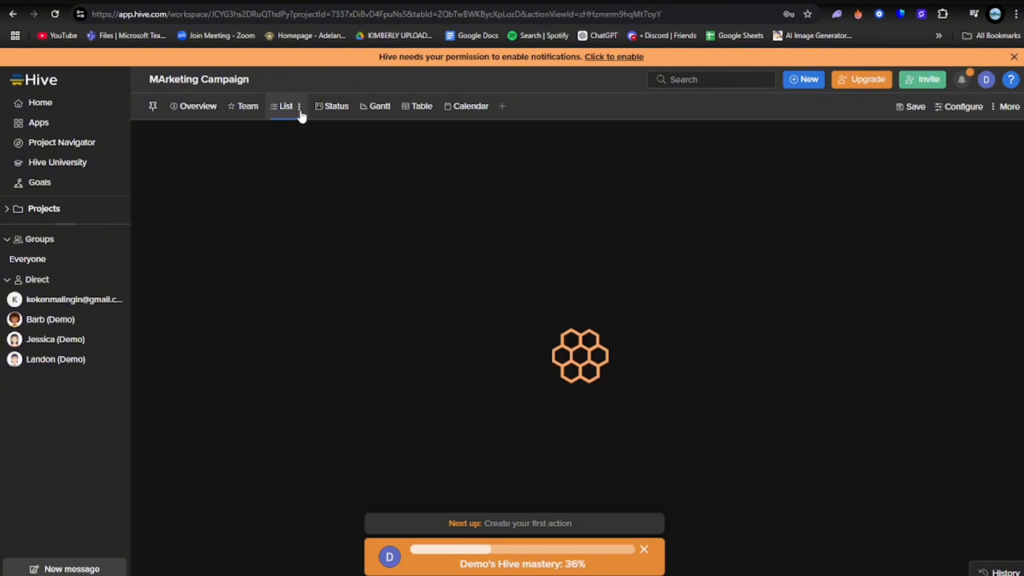
Look through the project's Gantt, Team and Overview views and the view types available to add
{"action": "left_click", "coordinate": [375, 107]}
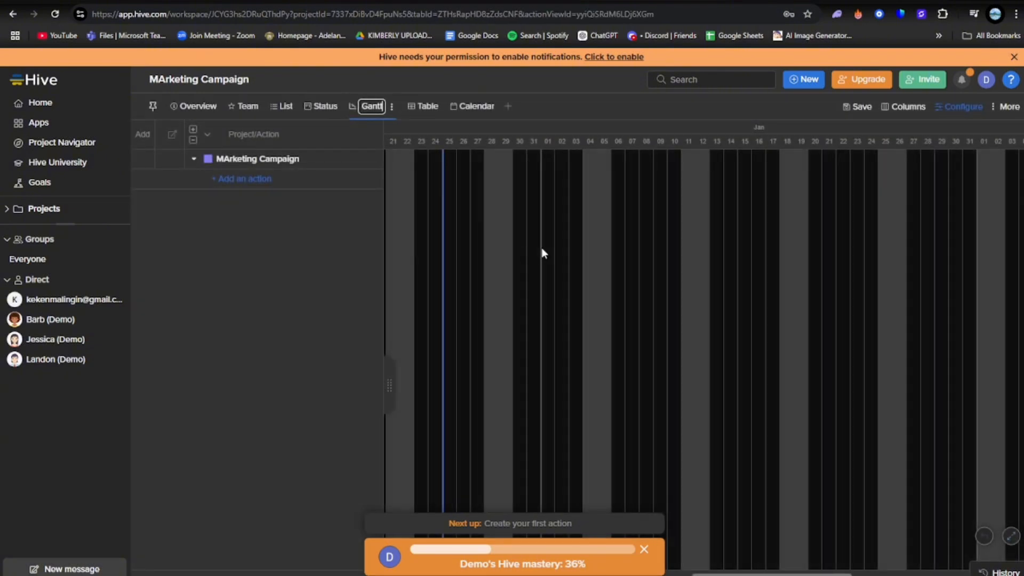
{"action": "left_click", "coordinate": [245, 106]}
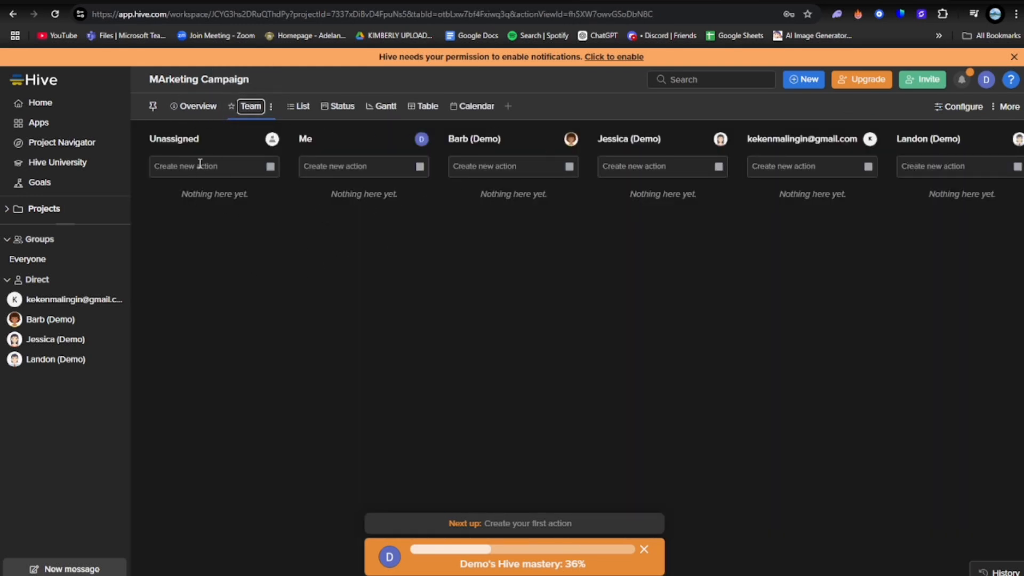
{"action": "left_click", "coordinate": [196, 106]}
{"action": "scroll", "coordinate": [427, 221], "scroll_direction": "down", "scroll_amount": 3}
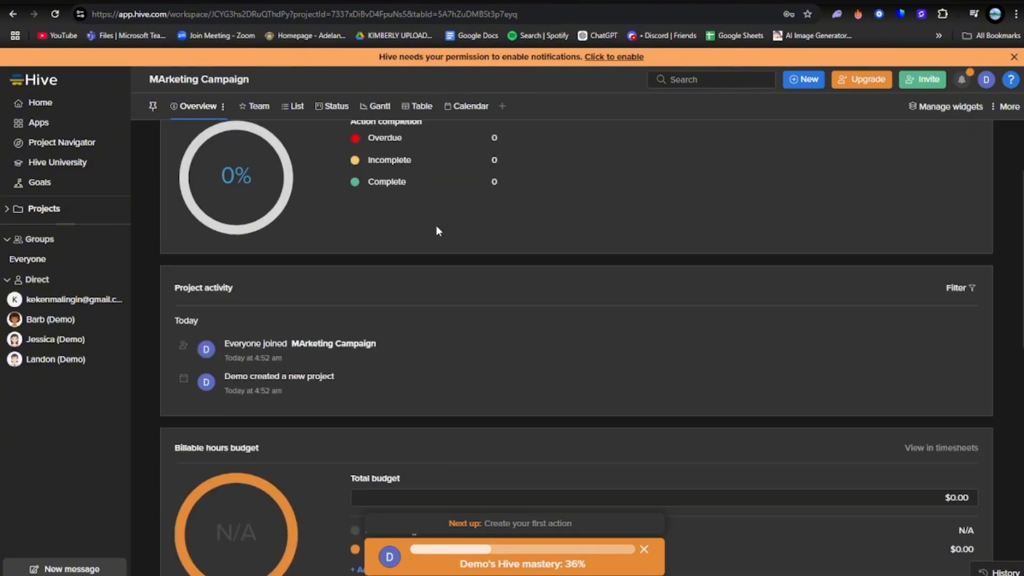
{"action": "scroll", "coordinate": [436, 230], "scroll_direction": "down", "scroll_amount": 10}
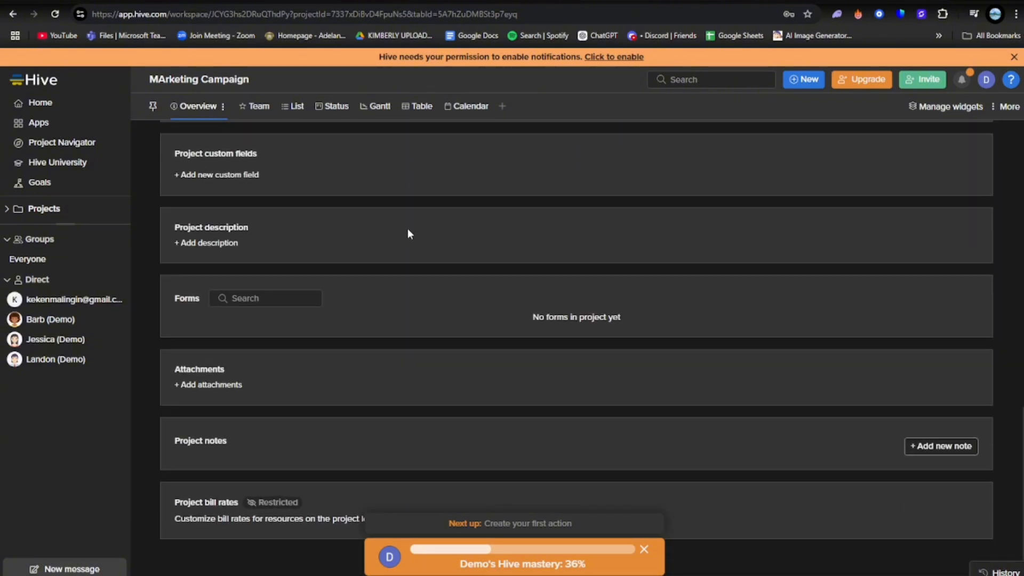
{"action": "scroll", "coordinate": [408, 229], "scroll_direction": "up", "scroll_amount": 10}
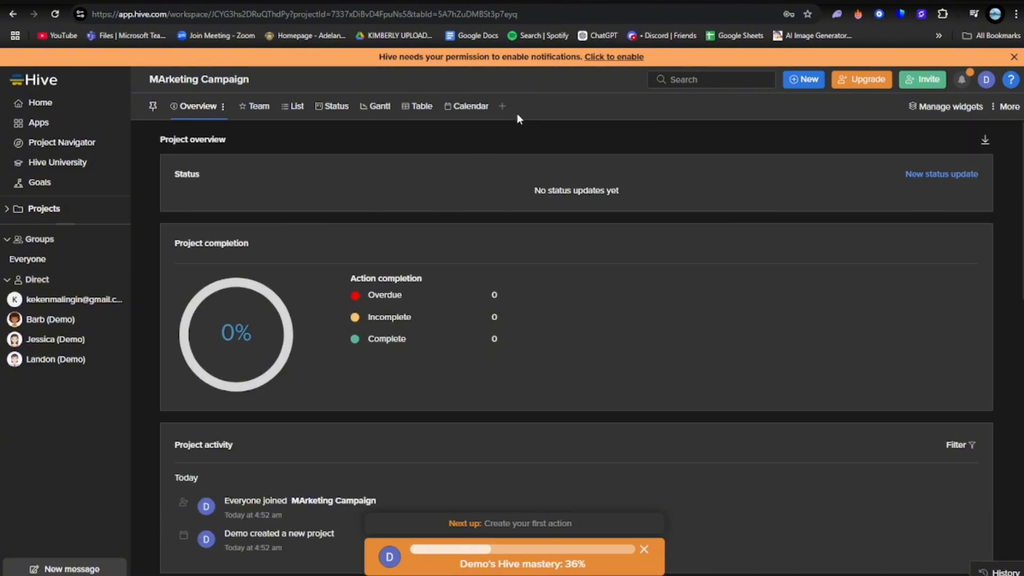
{"action": "left_click", "coordinate": [502, 106]}
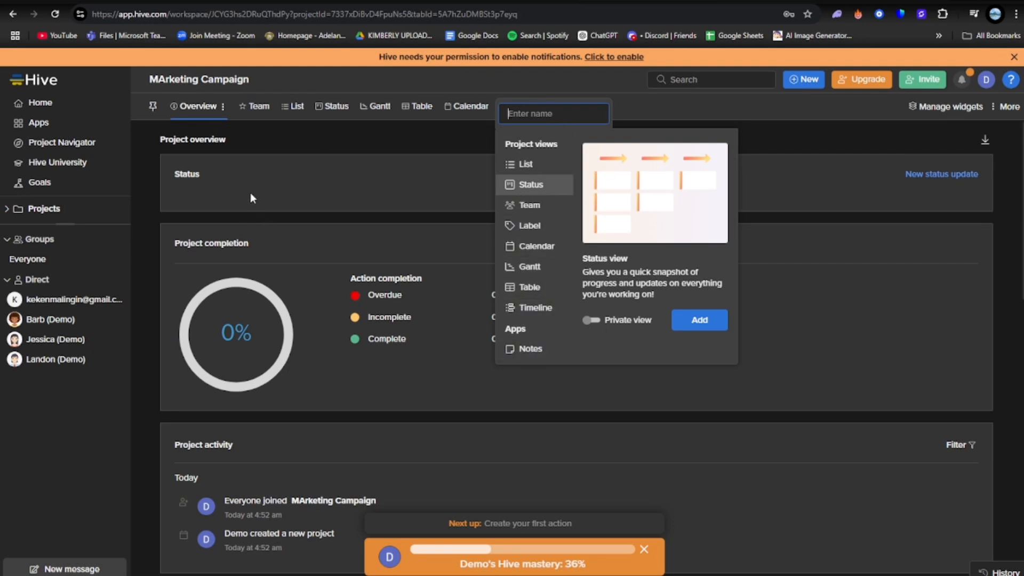
{"action": "left_click", "coordinate": [266, 152]}
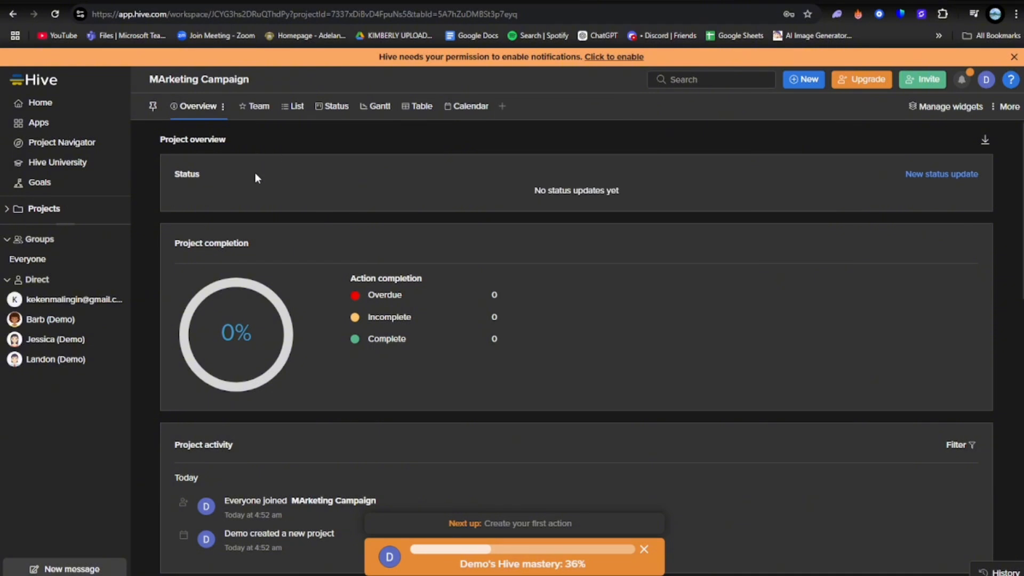
Create an action named "design homepage" under Unstarted in the project's Status view
{"action": "left_click", "coordinate": [326, 106]}
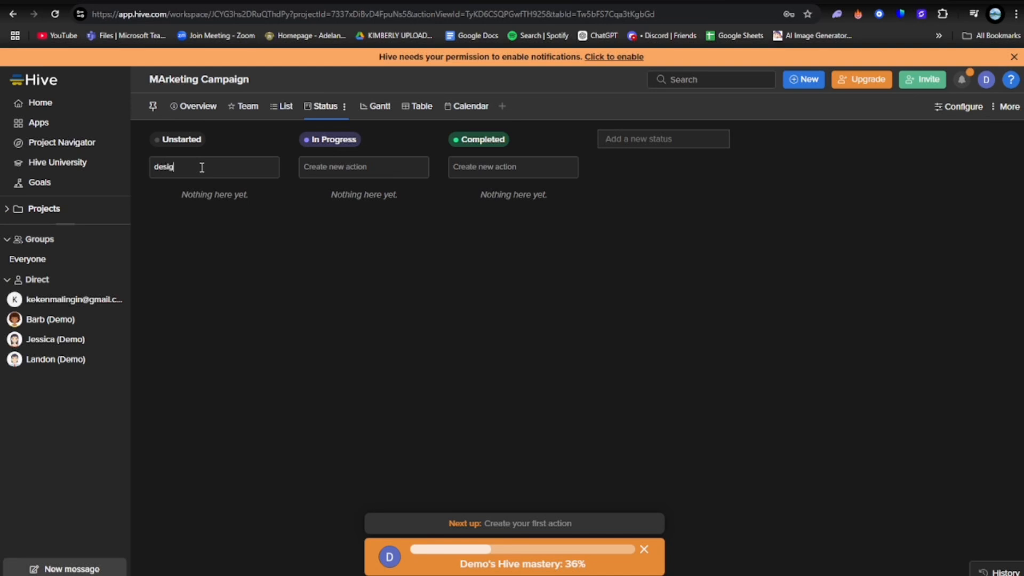
{"action": "type", "text": "page"}
{"action": "key", "text": "Return"}
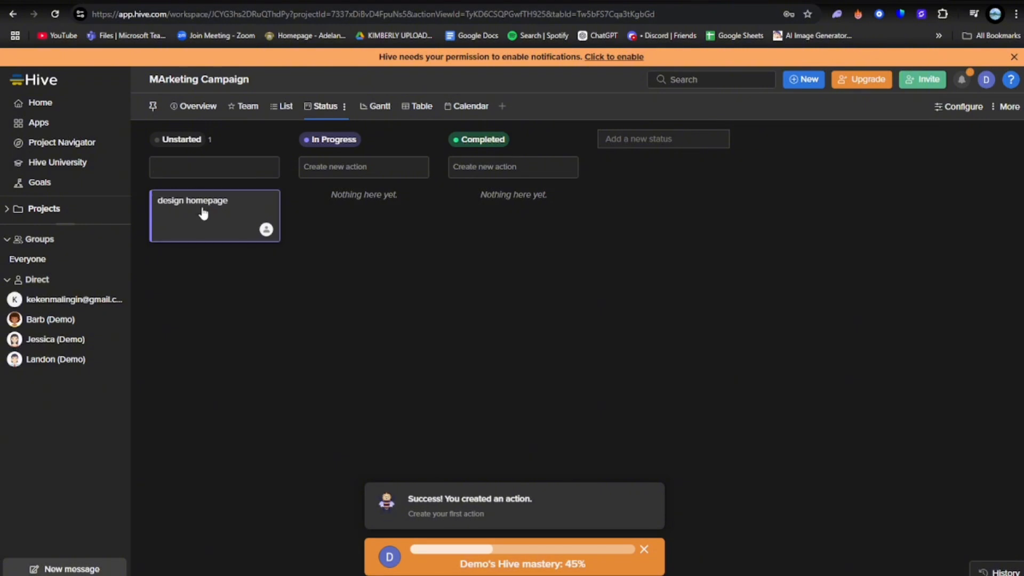
Give the "design homepage" action the description "just add here your ideas"
{"action": "left_click", "coordinate": [237, 218]}
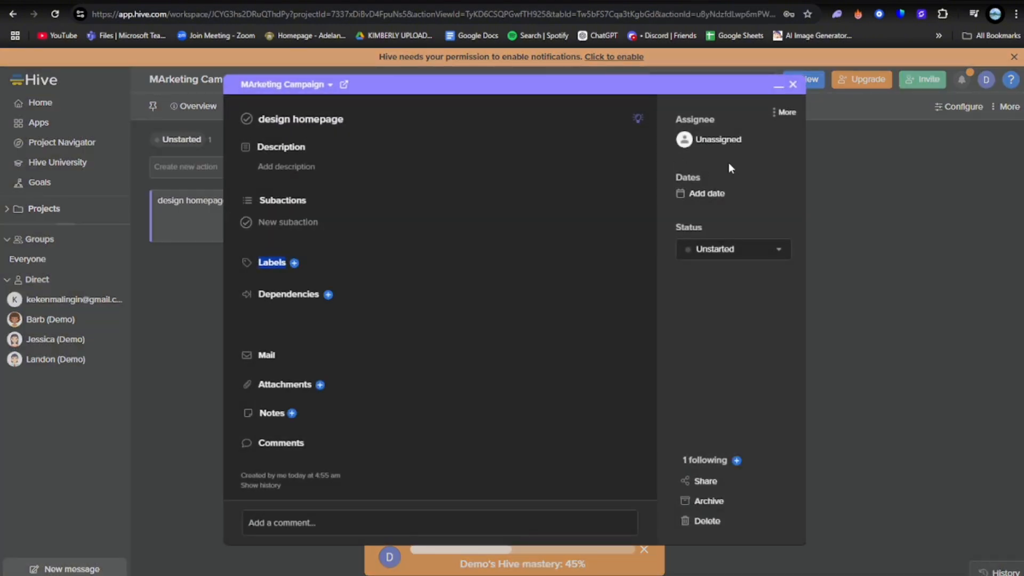
{"action": "left_click", "coordinate": [290, 169]}
{"action": "type", "text": "iust ad"}
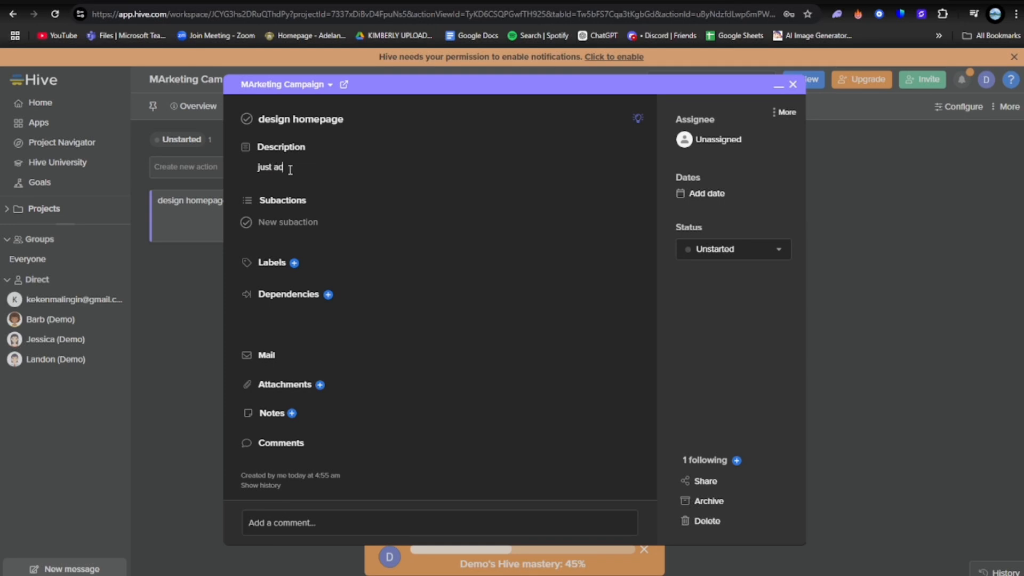
{"action": "type", "text": "d here your ideas"}
{"action": "key", "text": "Return"}
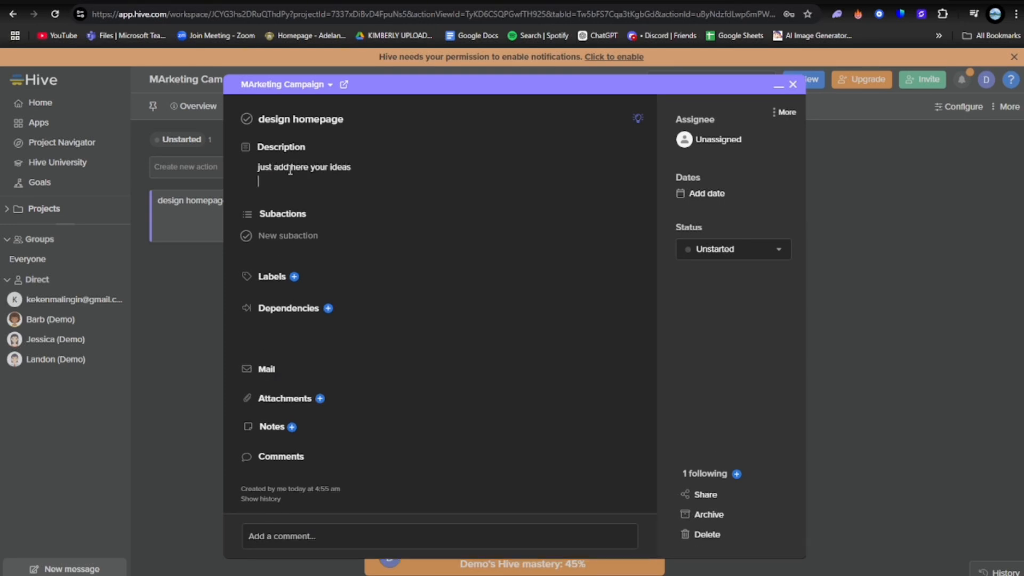
Assign the action to the teammate listed by e-mail address, and set its dates from December 1, 2024 to January 6, 2025
{"action": "left_click", "coordinate": [709, 141]}
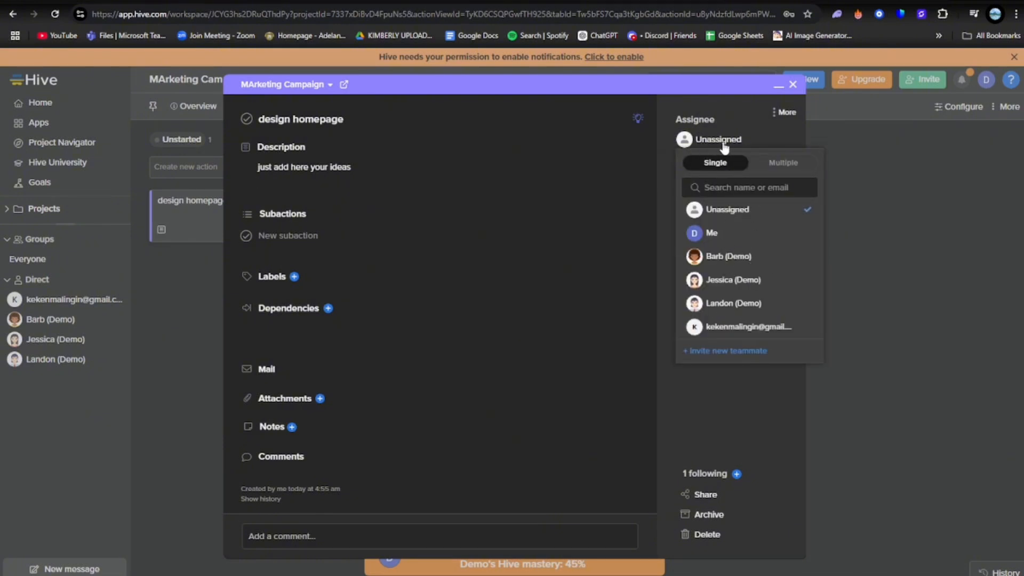
{"action": "left_click", "coordinate": [717, 326]}
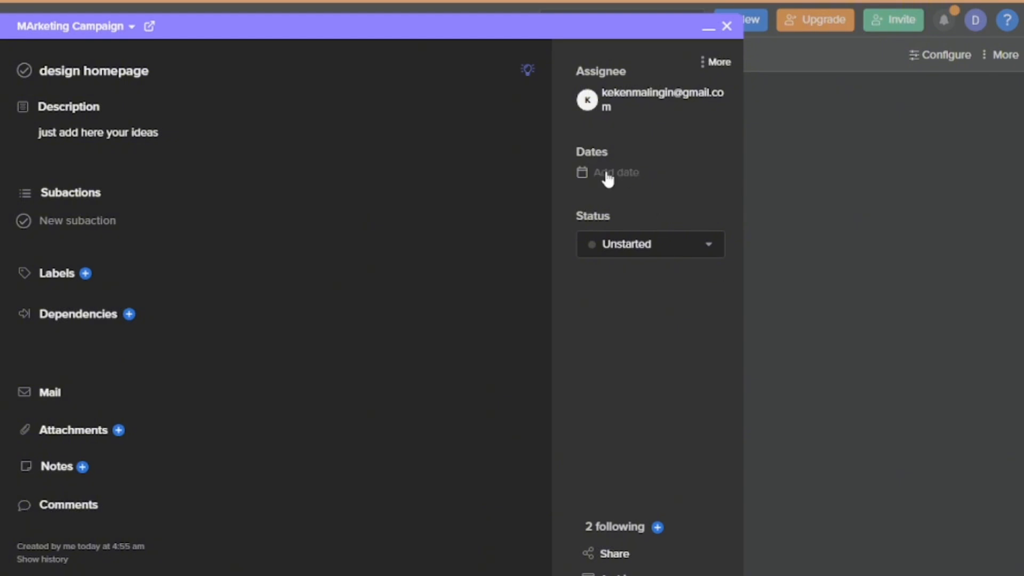
{"action": "left_click", "coordinate": [607, 176]}
{"action": "left_click", "coordinate": [607, 316]}
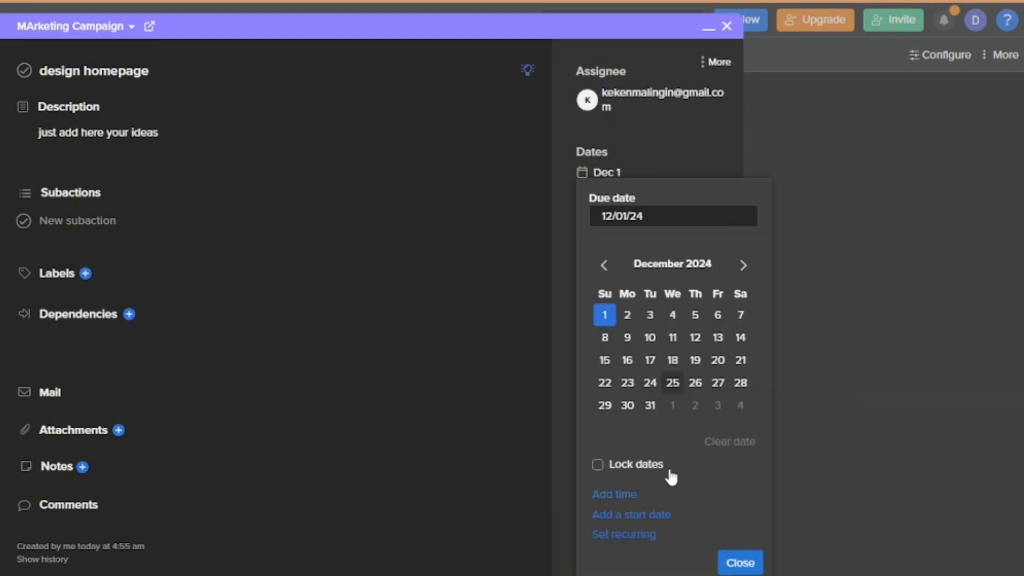
{"action": "left_click", "coordinate": [624, 514]}
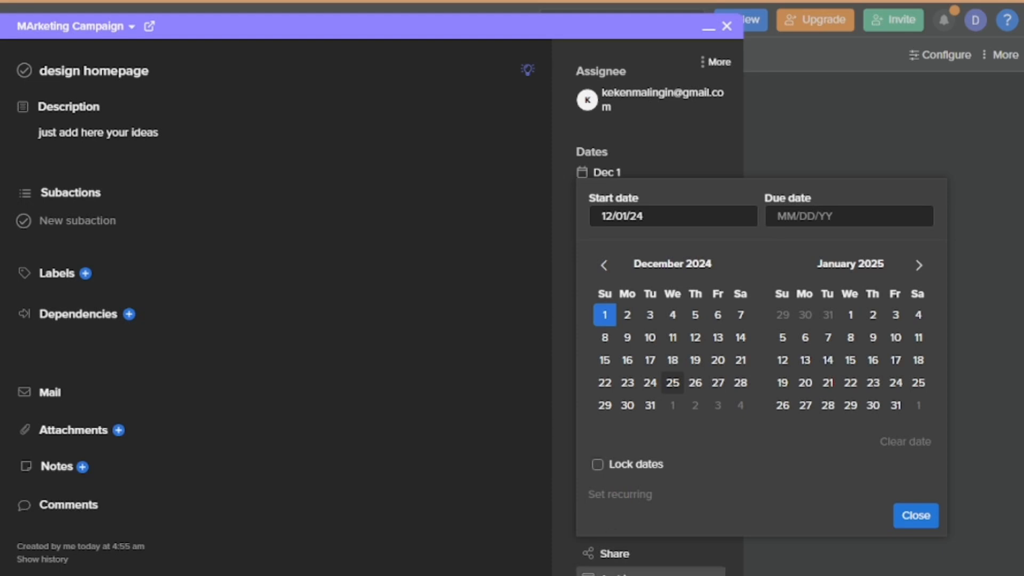
{"action": "left_click", "coordinate": [805, 337]}
{"action": "left_click", "coordinate": [916, 515]}
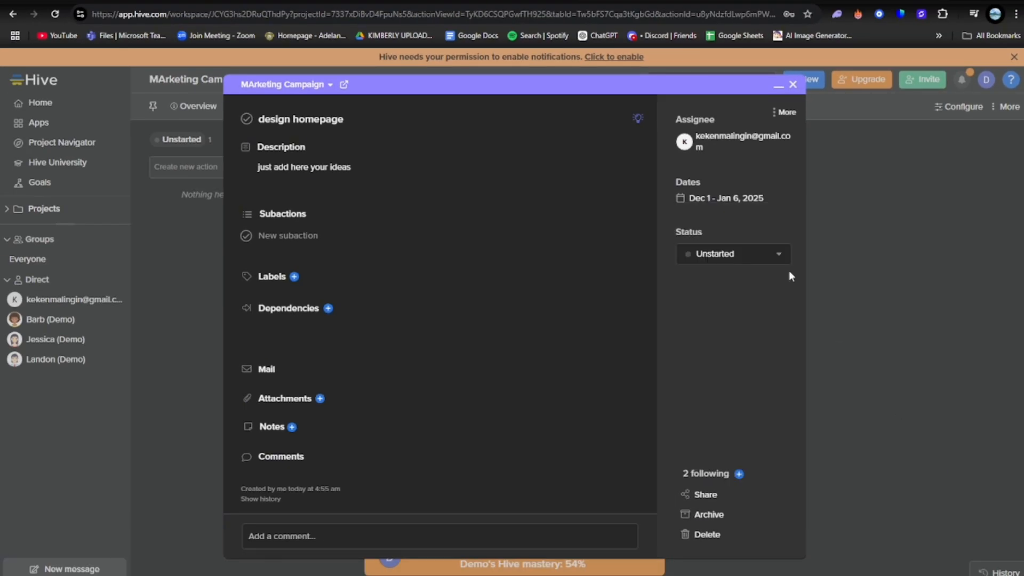
{"action": "left_click", "coordinate": [793, 84]}
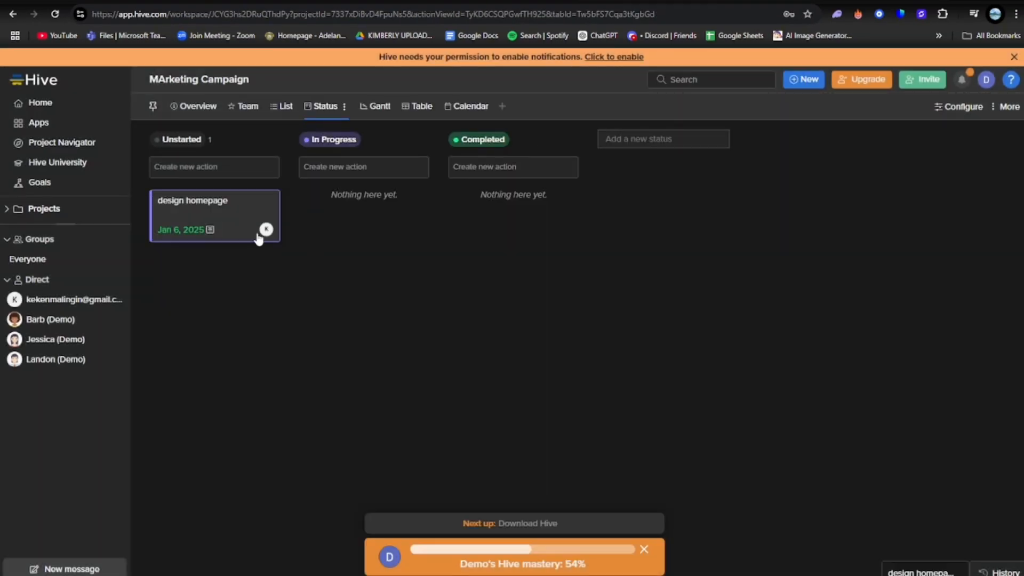
Create two more actions under Unstarted, named "book venue" and "invatation"
{"action": "left_click", "coordinate": [216, 170]}
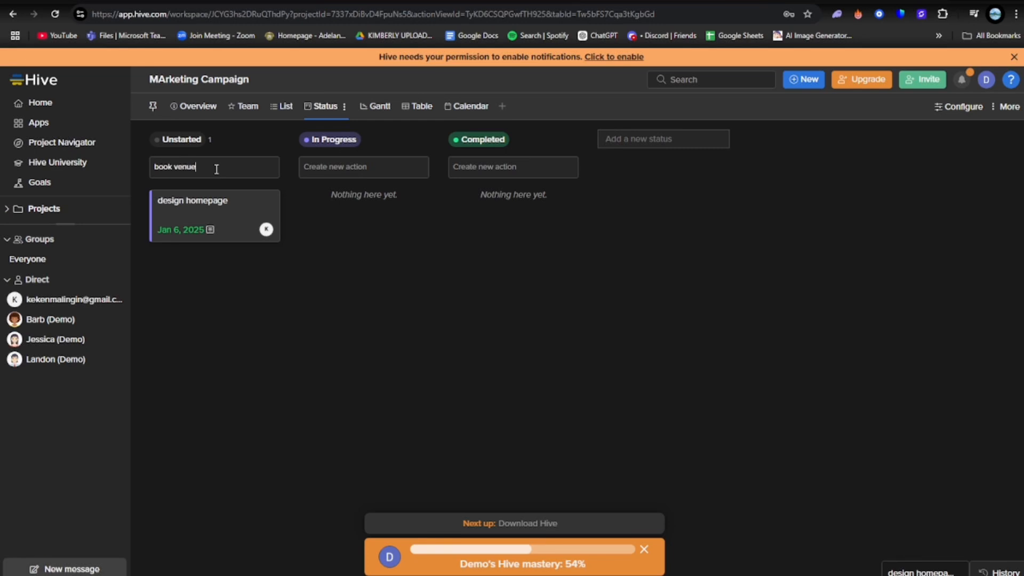
{"action": "type", "text": "book venue"}
{"action": "key", "text": "Return"}
{"action": "type", "text": "end"}
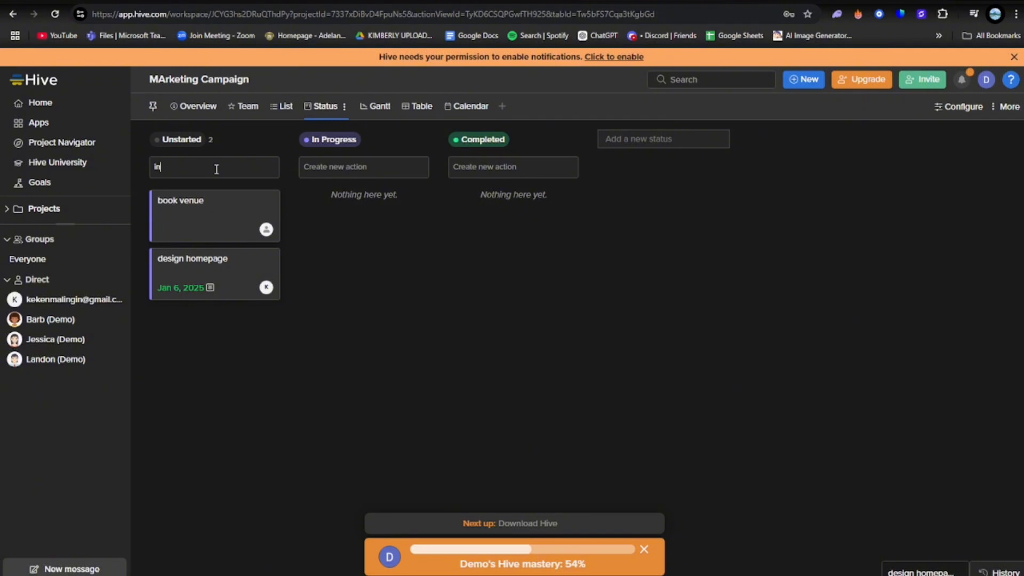
{"action": "key", "text": "Return"}
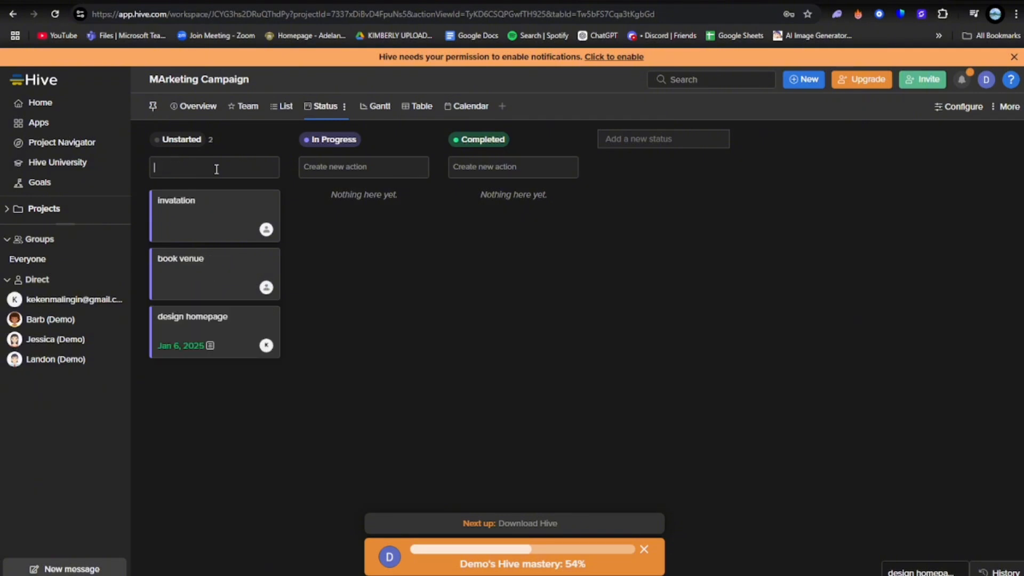
Move the "invatation" action to In Progress and the "book venue" action to Completed
{"action": "left_click_drag", "start_coordinate": [217, 211], "coordinate": [344, 208]}
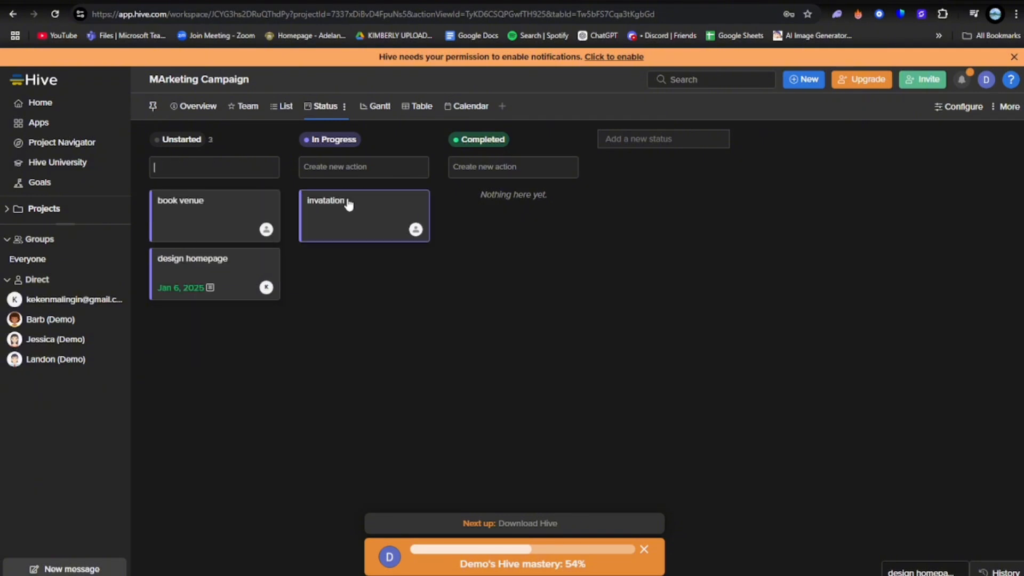
{"action": "left_click_drag", "start_coordinate": [189, 219], "coordinate": [472, 204]}
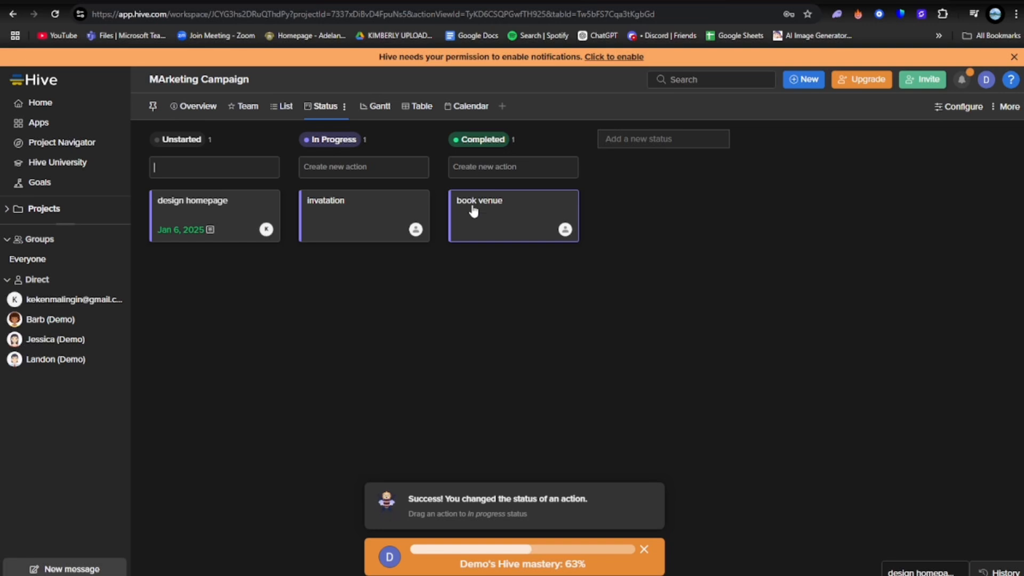
Post the comment "hello please add someone" on the "design homepage" action, mentioning the assigned teammate at its end
{"action": "left_click", "coordinate": [214, 209]}
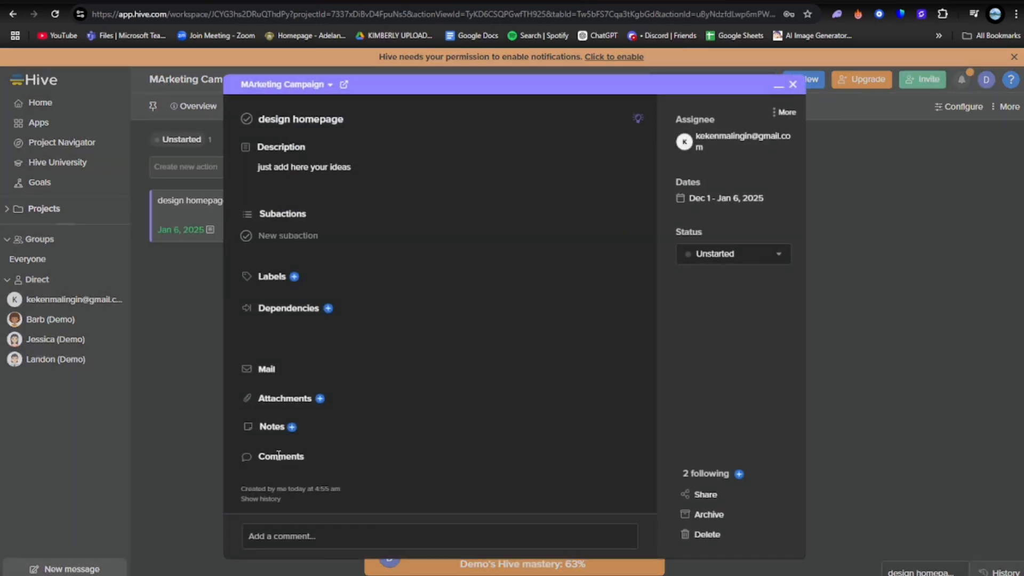
{"action": "left_click", "coordinate": [302, 535]}
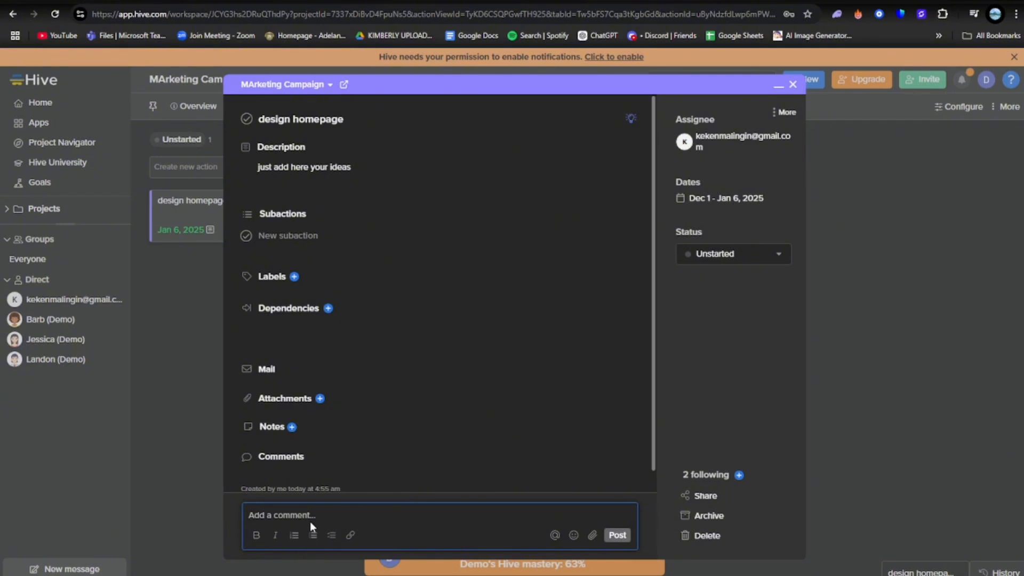
{"action": "type", "text": "hello please add someone @"}
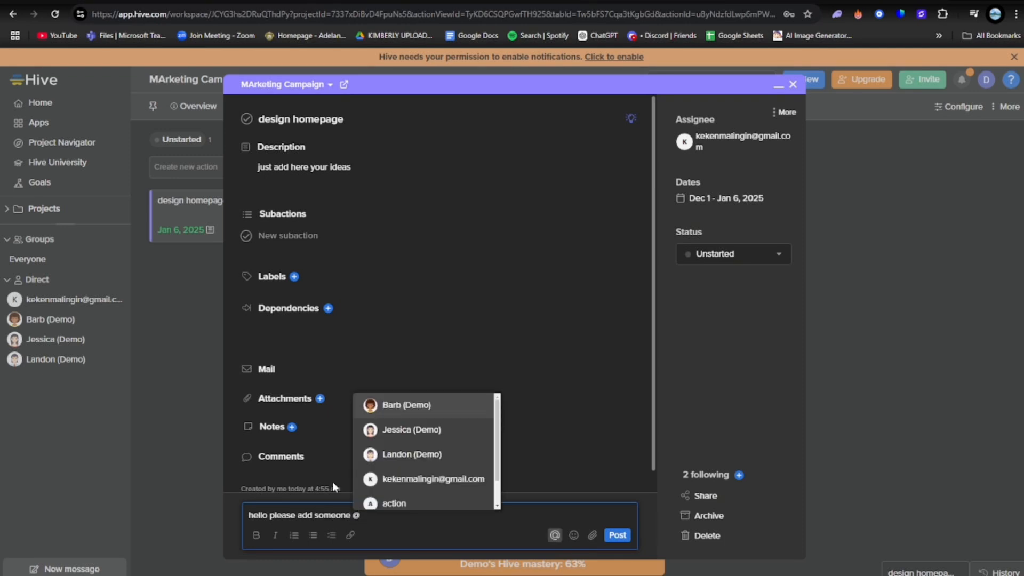
{"action": "type", "text": "keke"}
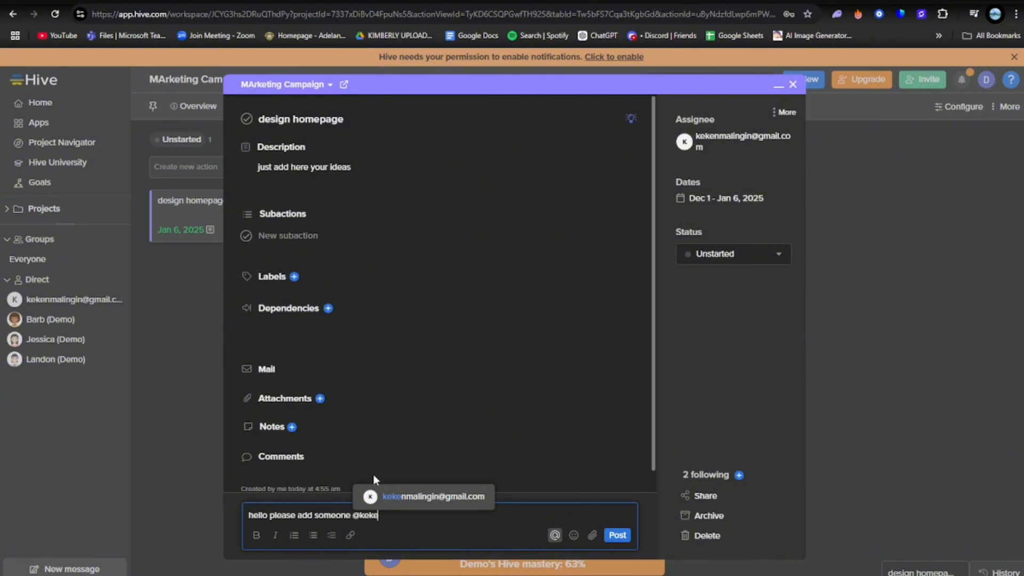
{"action": "left_click", "coordinate": [430, 499]}
{"action": "left_click", "coordinate": [618, 535]}
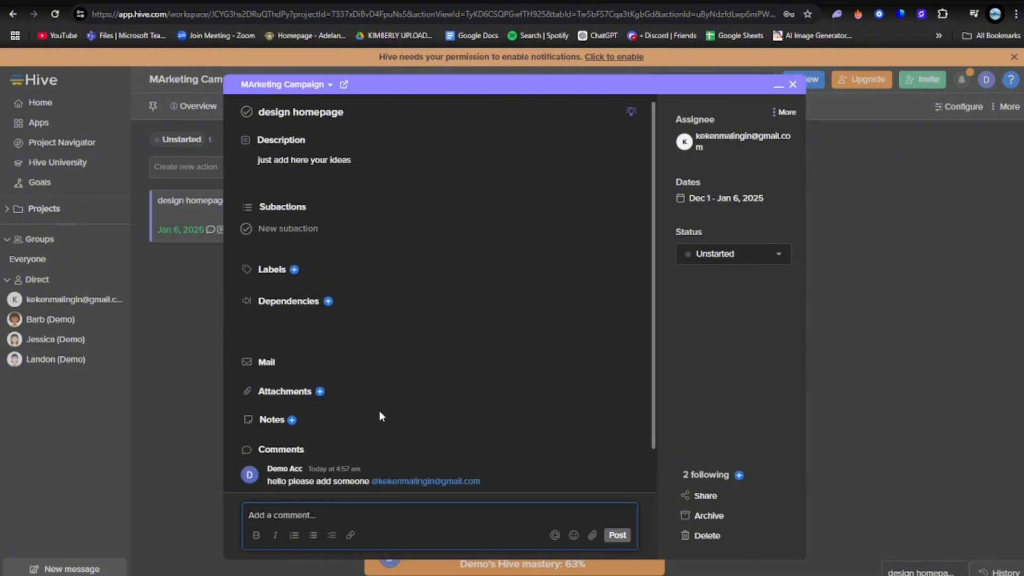
Check the attachment sources and the sharing options of the "design homepage" action
{"action": "left_click", "coordinate": [281, 389]}
{"action": "left_click", "coordinate": [321, 392]}
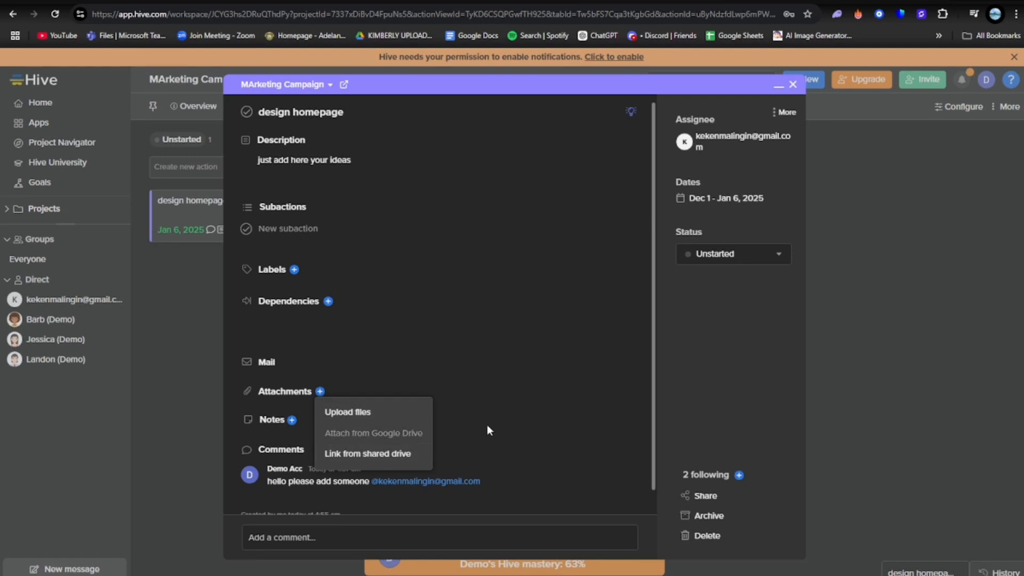
{"action": "scroll", "coordinate": [459, 464], "scroll_direction": "down", "scroll_amount": 1}
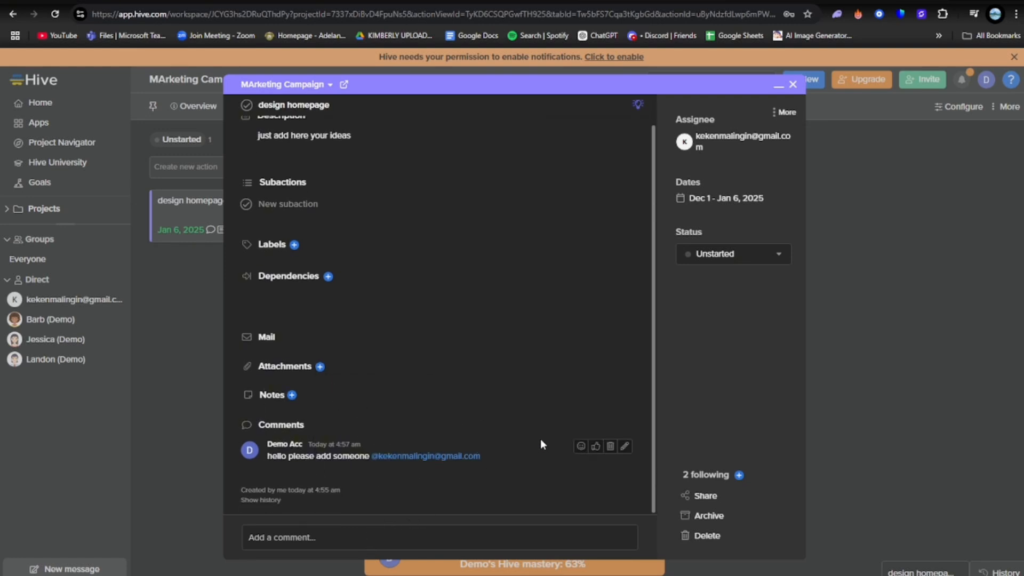
{"action": "left_click", "coordinate": [705, 496]}
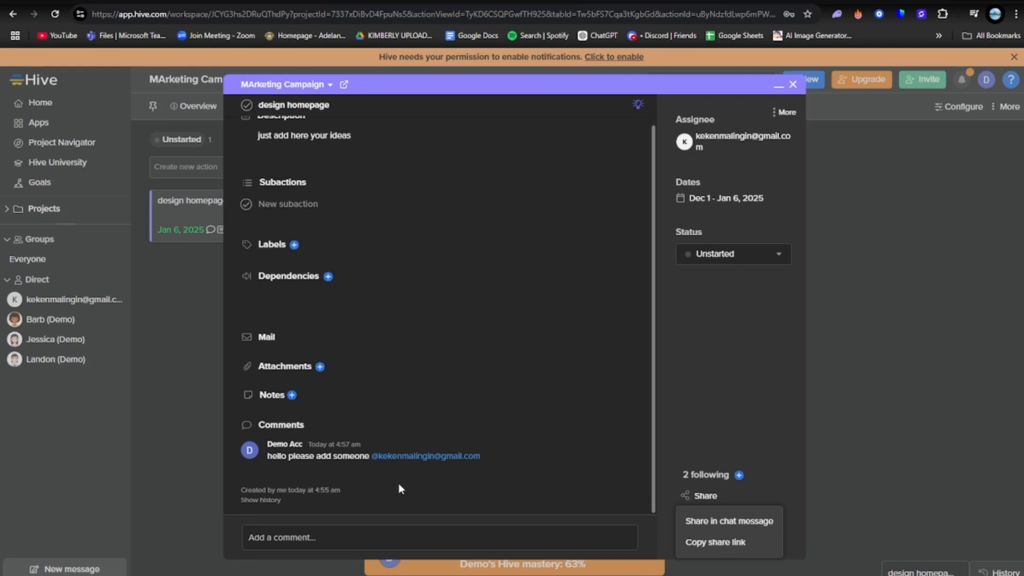
Browse the emojis available for a new comment, including the Animals & Nature and Frequently Used categories
{"action": "left_click", "coordinate": [341, 534]}
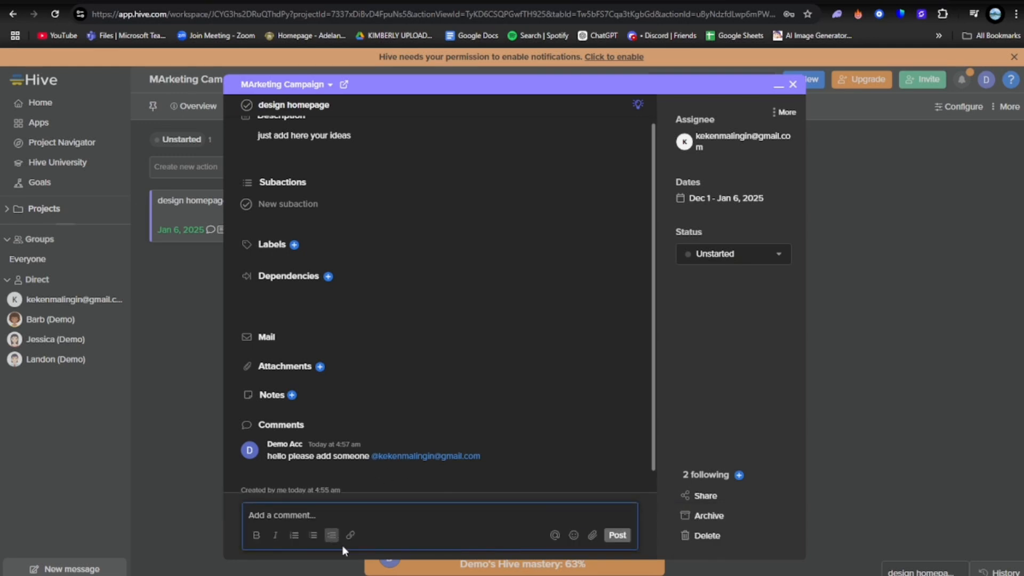
{"action": "left_click", "coordinate": [580, 541]}
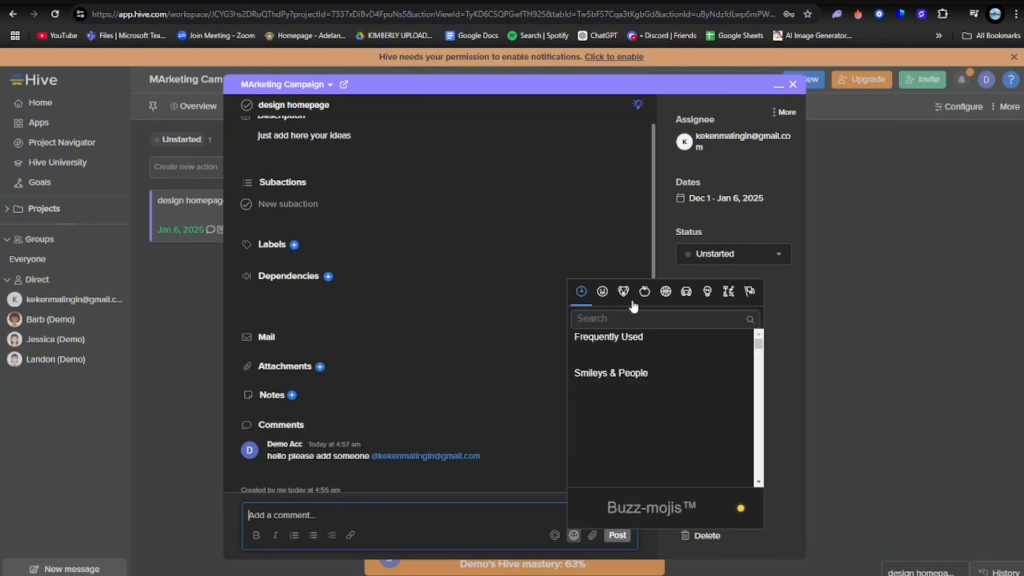
{"action": "left_click", "coordinate": [625, 292]}
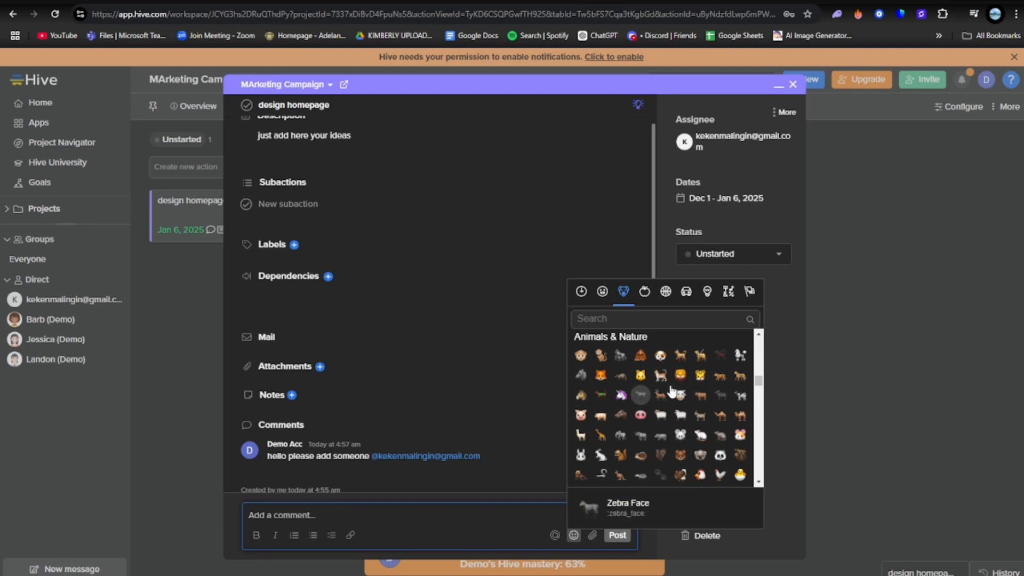
{"action": "left_click", "coordinate": [586, 292]}
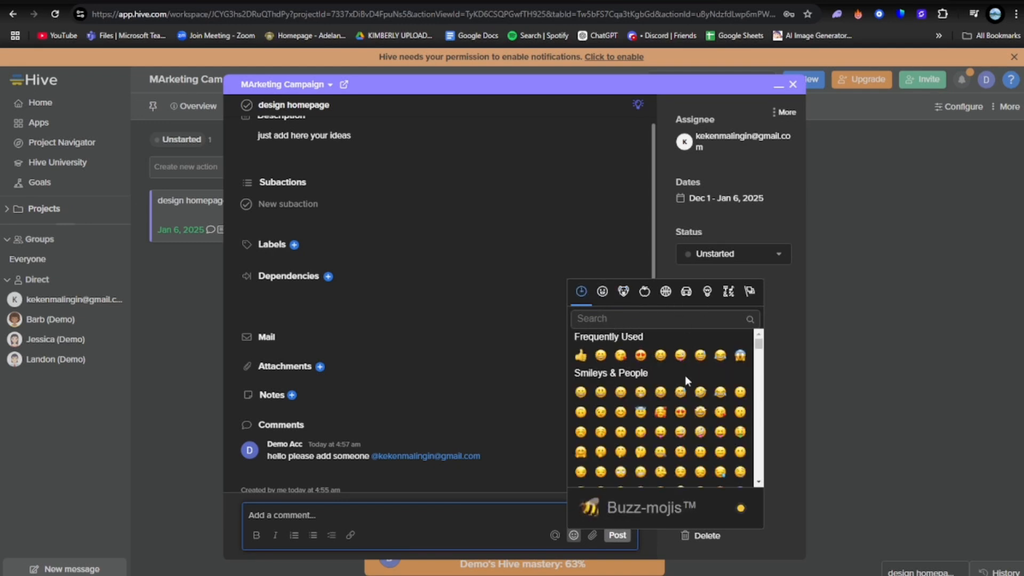
Close the "design homepage" action and look over the Project Navigator, the Home page and the account options
{"action": "left_click", "coordinate": [860, 386]}
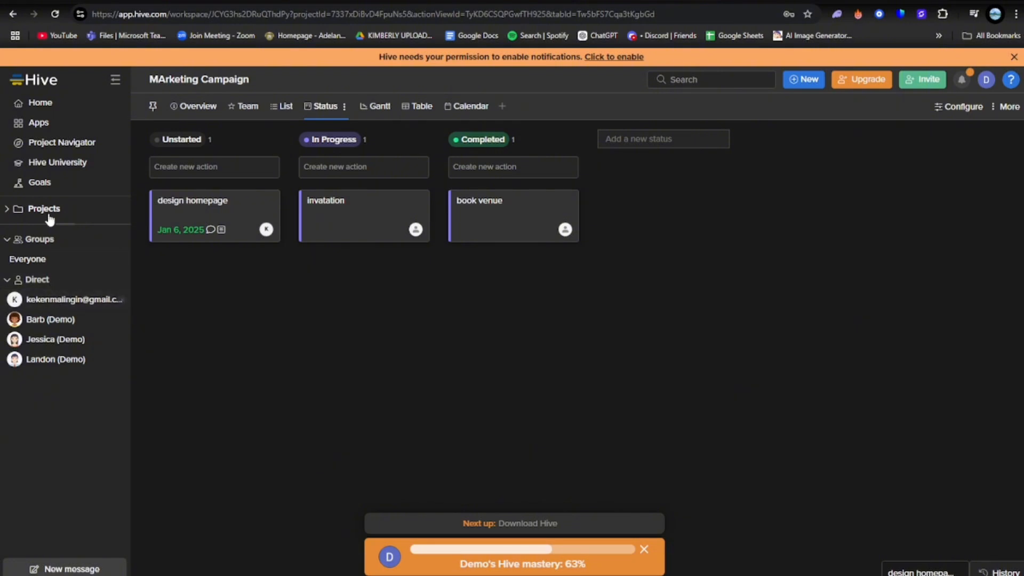
{"action": "left_click", "coordinate": [54, 148]}
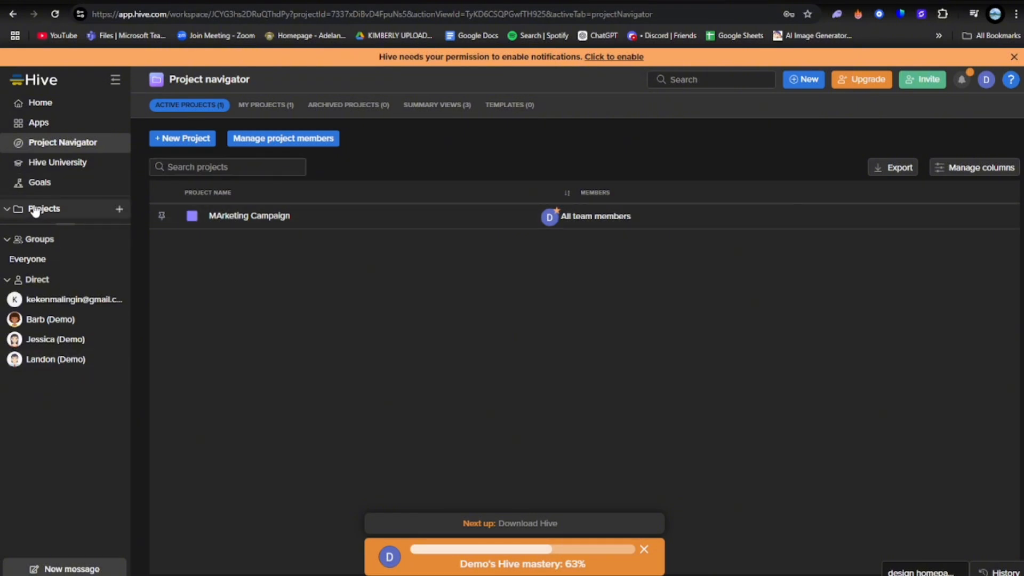
{"action": "left_click", "coordinate": [37, 102]}
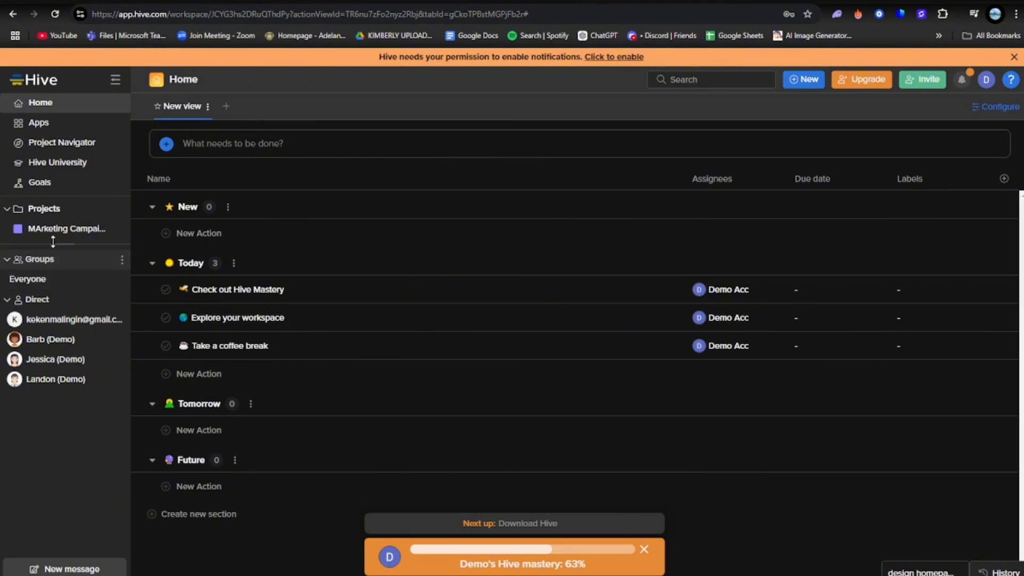
{"action": "left_click", "coordinate": [54, 143]}
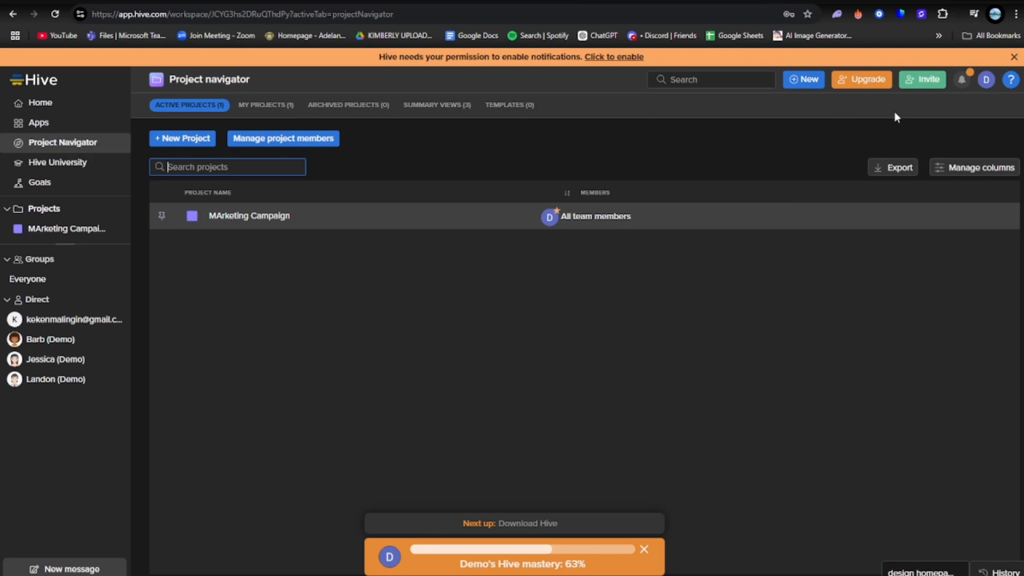
{"action": "left_click", "coordinate": [984, 83]}
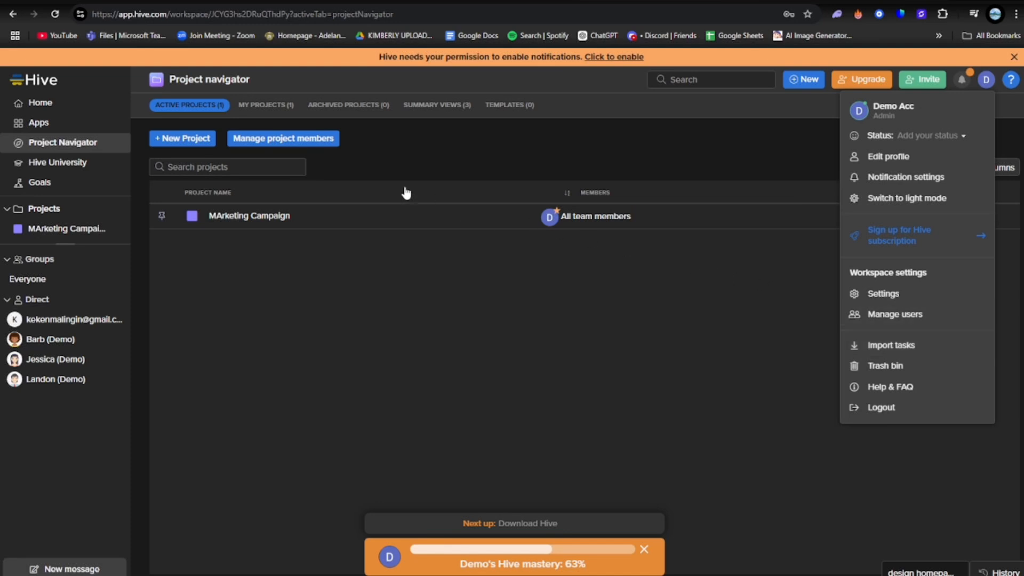
Search the App Library for "slac" and return to the Home page
{"action": "left_click", "coordinate": [79, 105]}
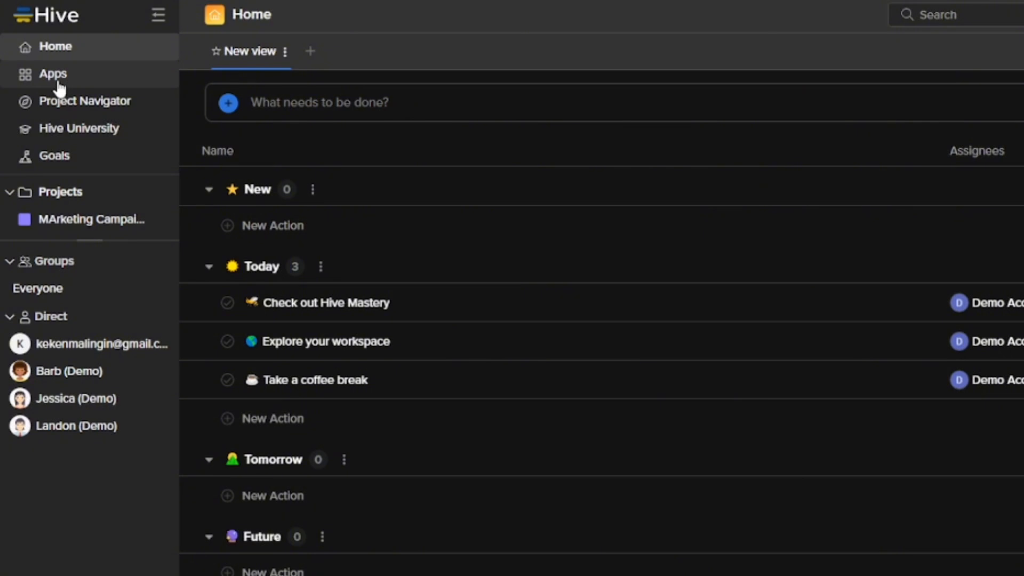
{"action": "left_click", "coordinate": [60, 87]}
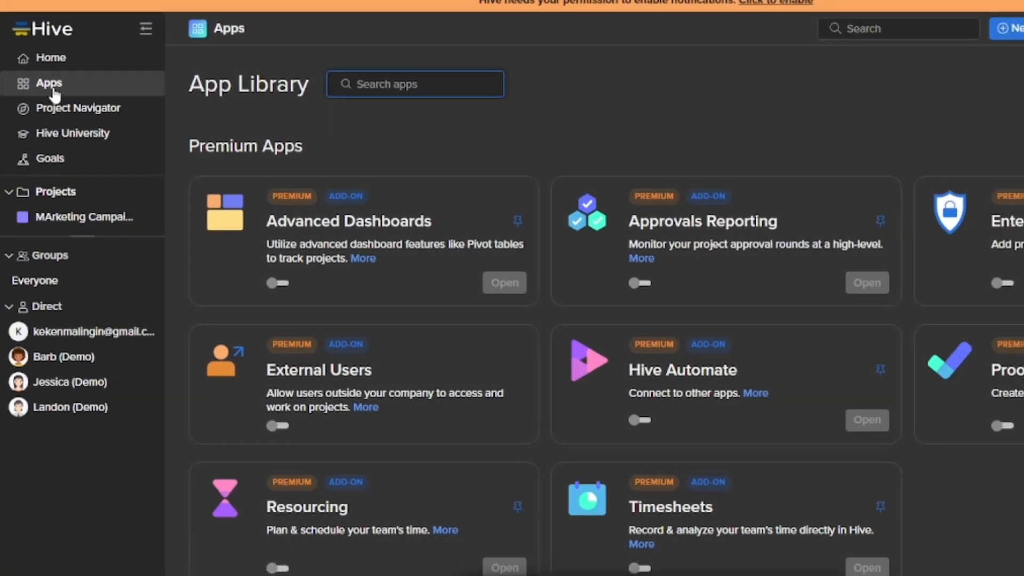
{"action": "left_click", "coordinate": [354, 82]}
{"action": "type", "text": "slac"}
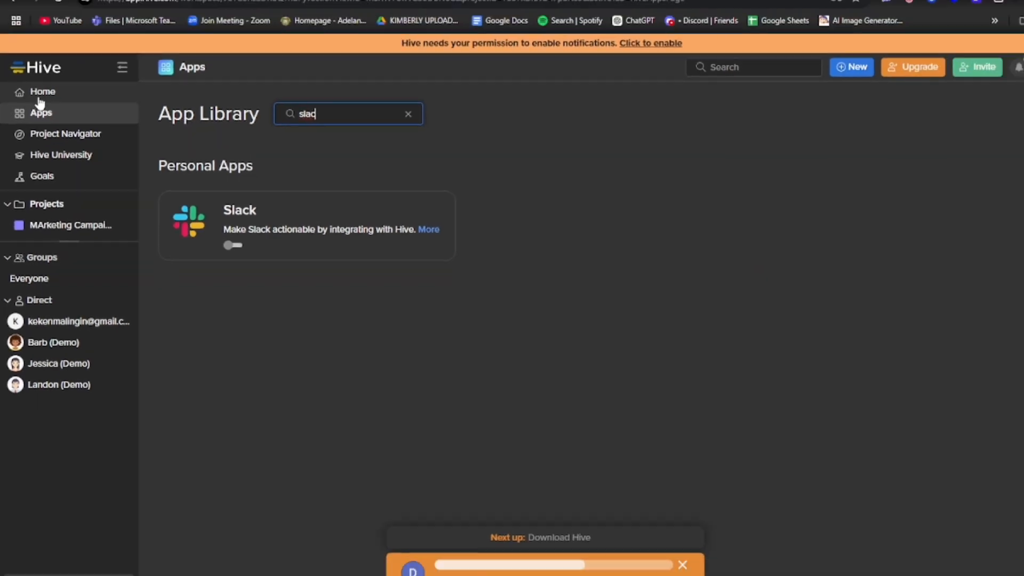
{"action": "left_click", "coordinate": [39, 96]}
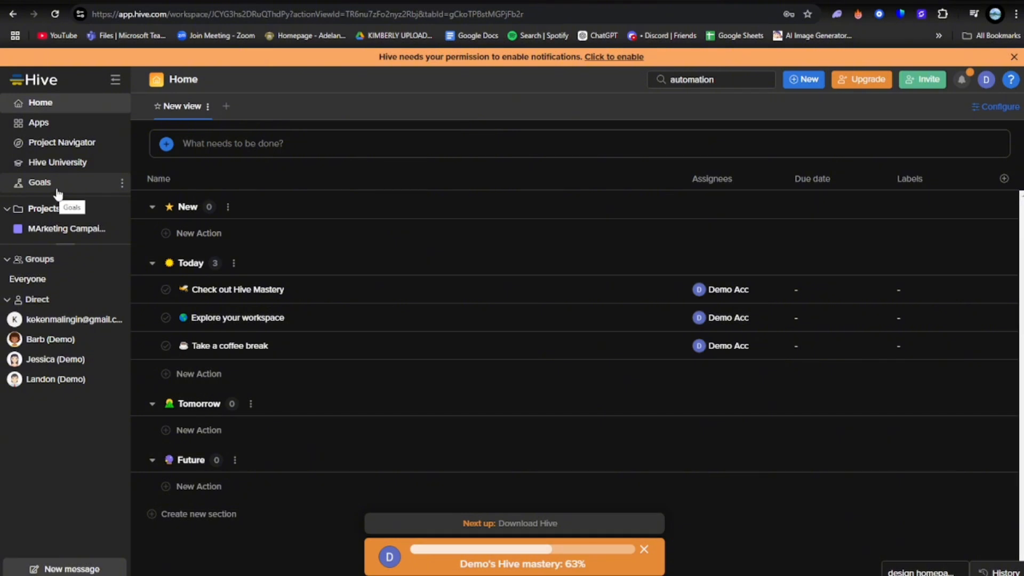
Set the status of the "design homepage" action in the MArketing Campaign project to In Progress
{"action": "left_click", "coordinate": [47, 229]}
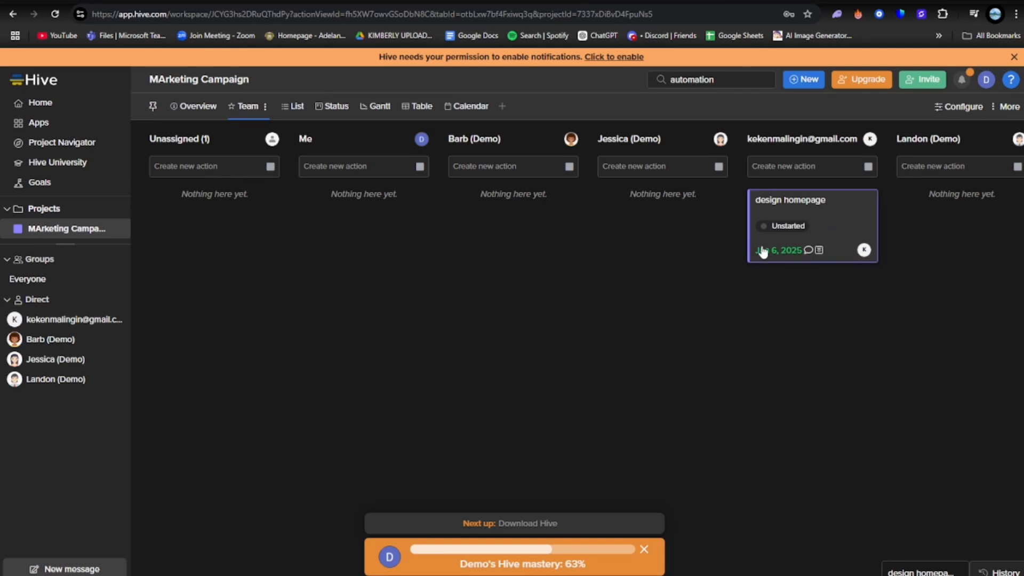
{"action": "left_click", "coordinate": [785, 229]}
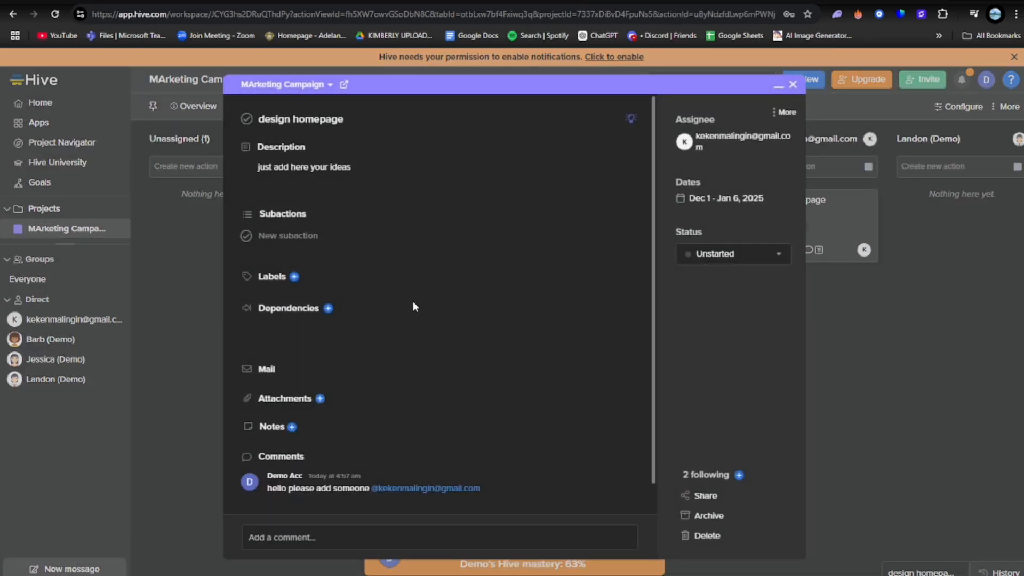
{"action": "left_click", "coordinate": [699, 254]}
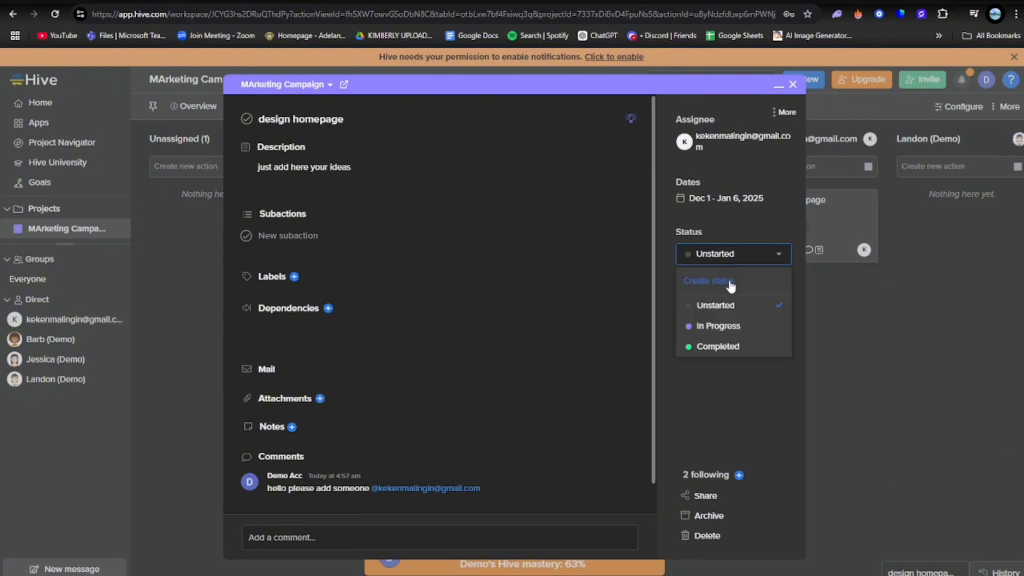
{"action": "left_click", "coordinate": [718, 325]}
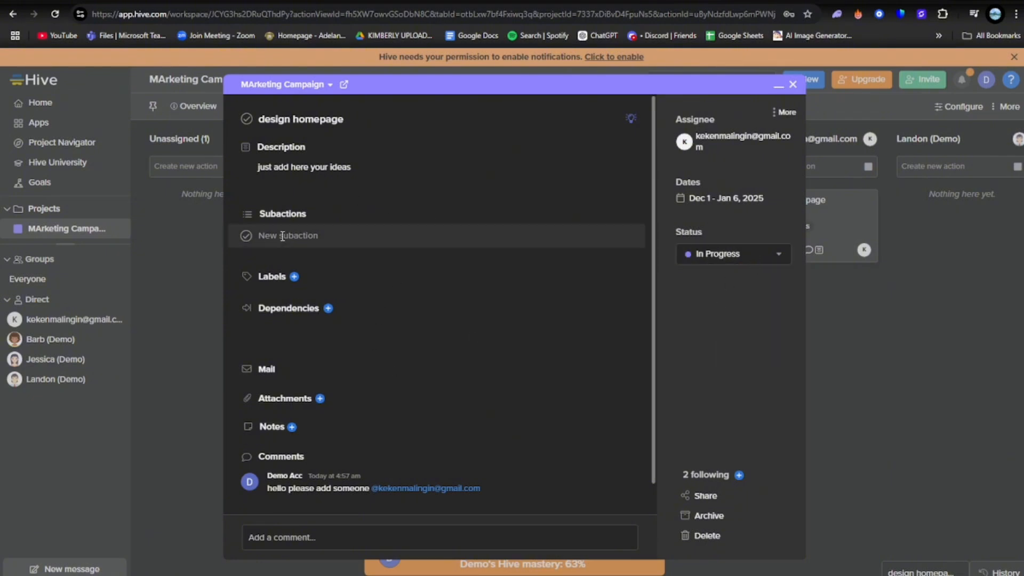
Add the subactions "venue" and "invatation" to the "design homepage" action and close it
{"action": "left_click", "coordinate": [299, 231]}
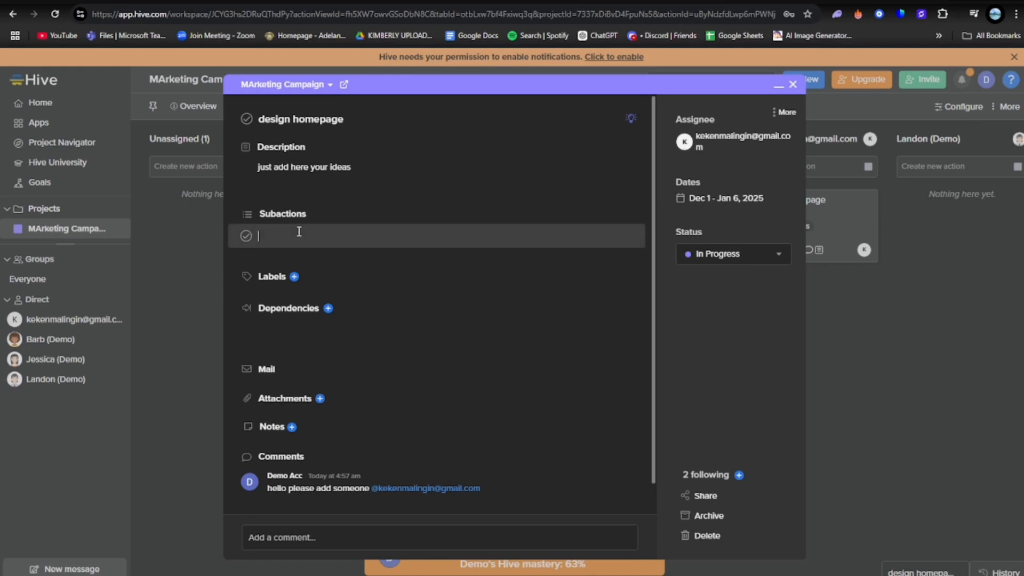
{"action": "type", "text": "verue"}
{"action": "key", "text": "Return"}
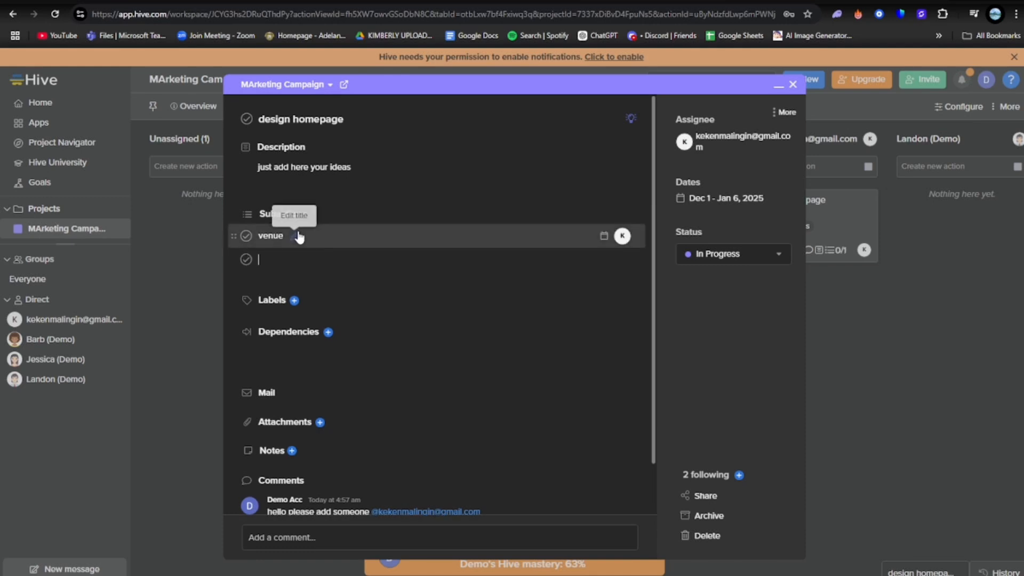
{"action": "type", "text": "invatation"}
{"action": "key", "text": "Return"}
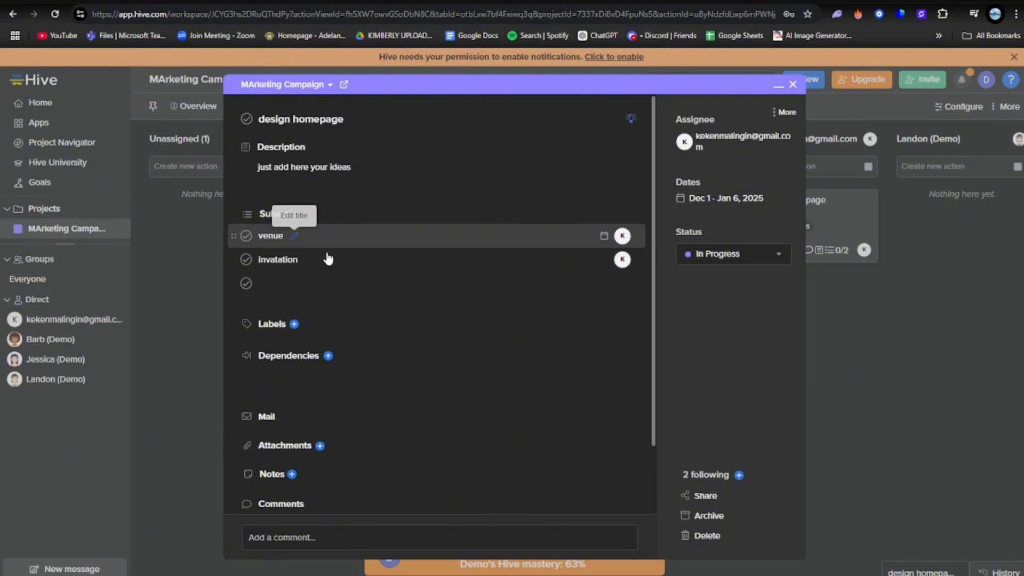
{"action": "scroll", "coordinate": [366, 344], "scroll_direction": "down", "scroll_amount": 3}
{"action": "scroll", "coordinate": [385, 350], "scroll_direction": "up", "scroll_amount": 3}
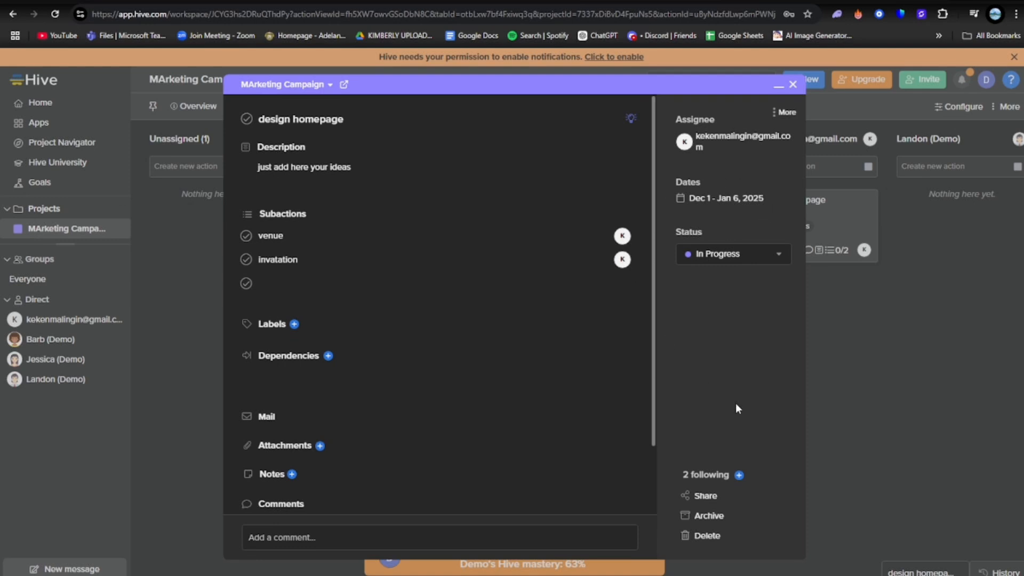
{"action": "left_click", "coordinate": [925, 376]}
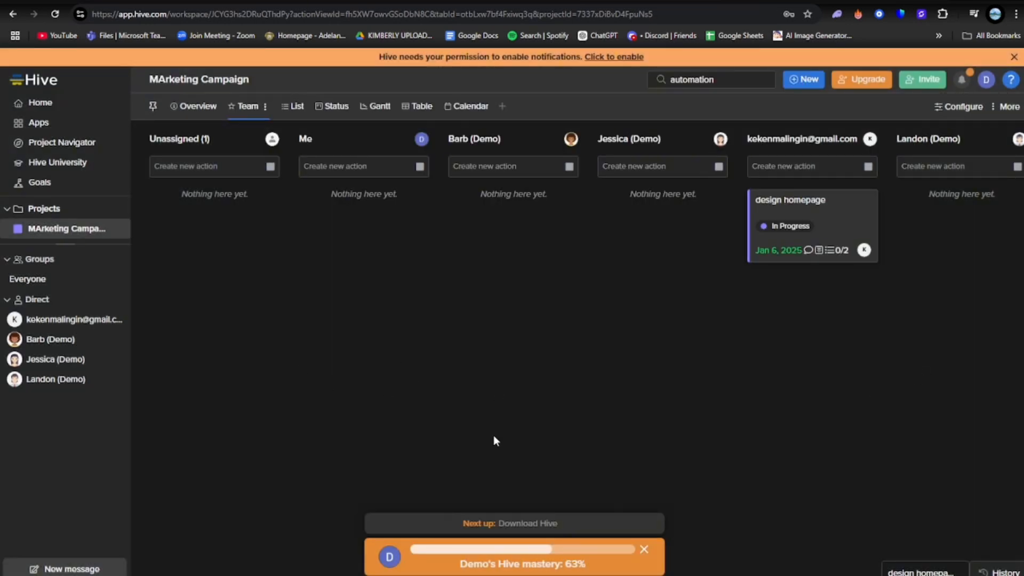